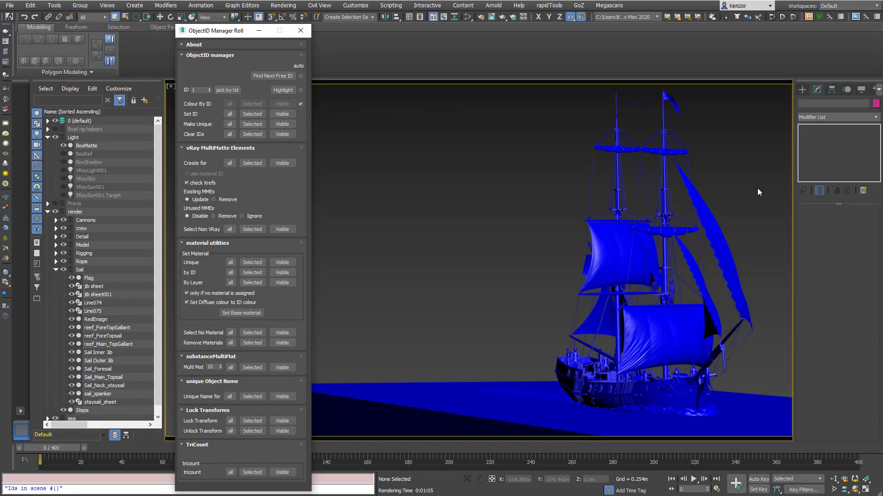
# Select Sail_Main_Topsail by picking the main topsail in the viewport.
pyautogui.click(743, 211)
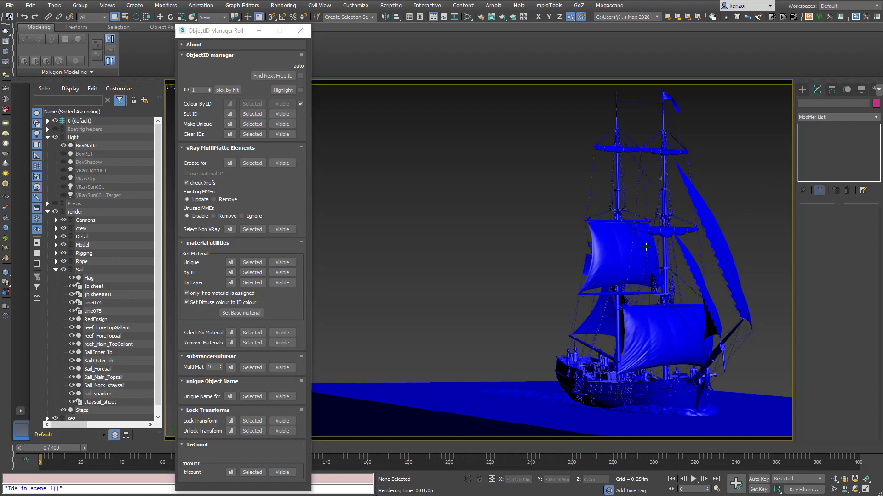
pyautogui.click(613, 249)
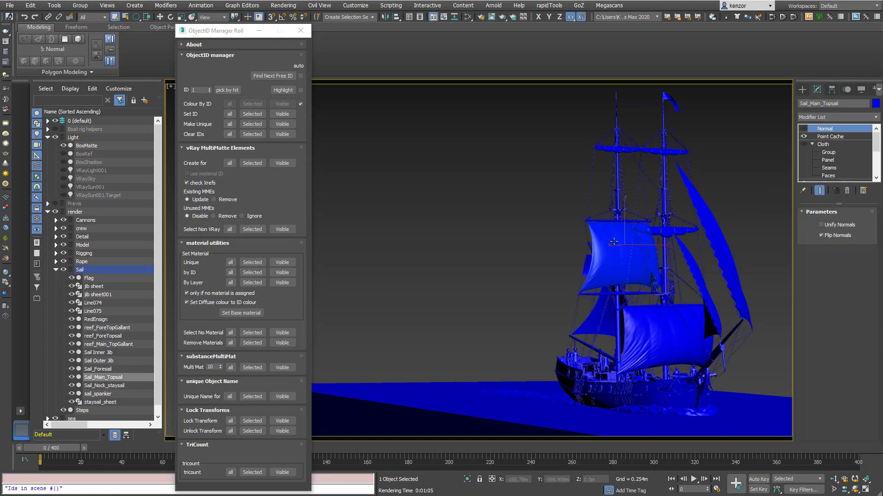
pyautogui.rightClick(610, 239)
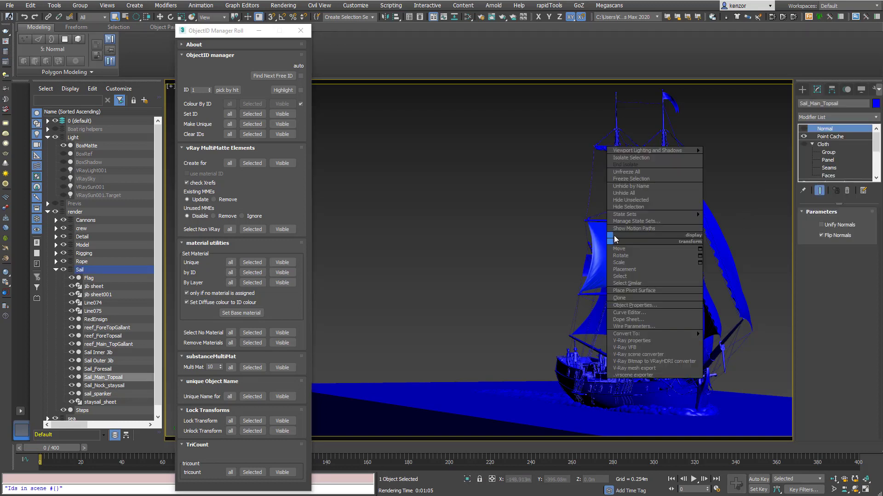
pyautogui.click(634, 306)
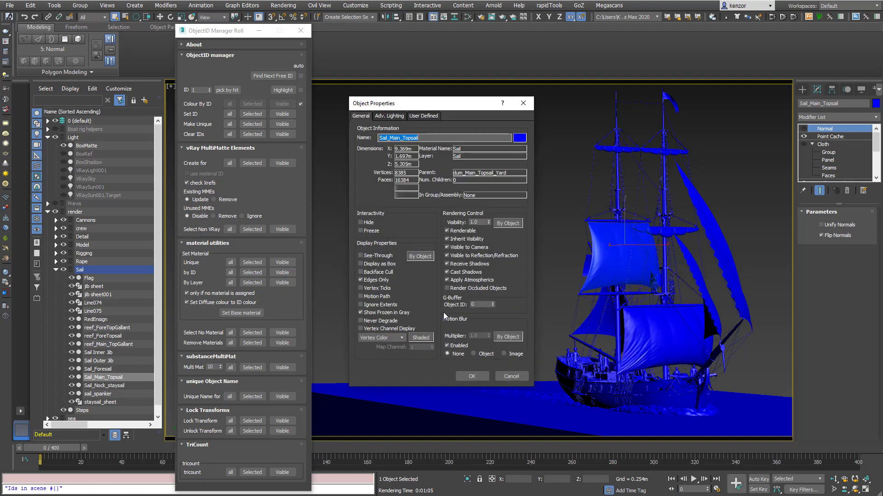
pyautogui.click(486, 376)
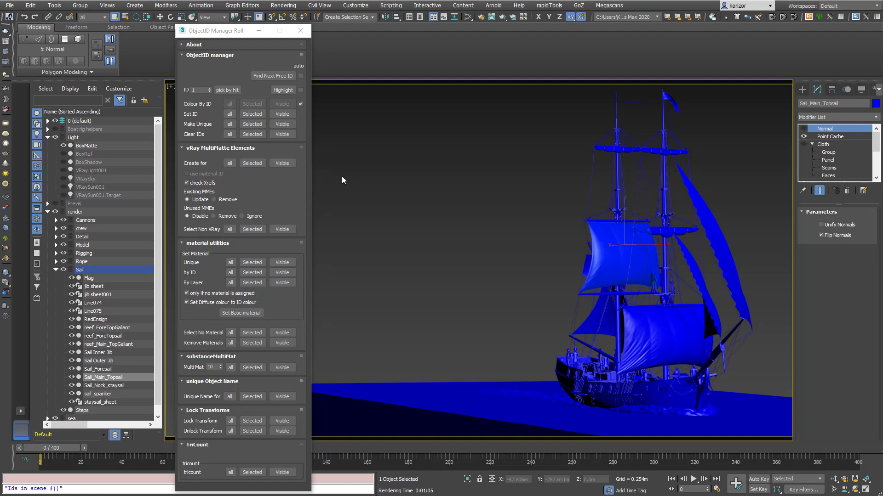
# Give the main topsail and the foresail the same object ID, shown green.
pyautogui.click(521, 204)
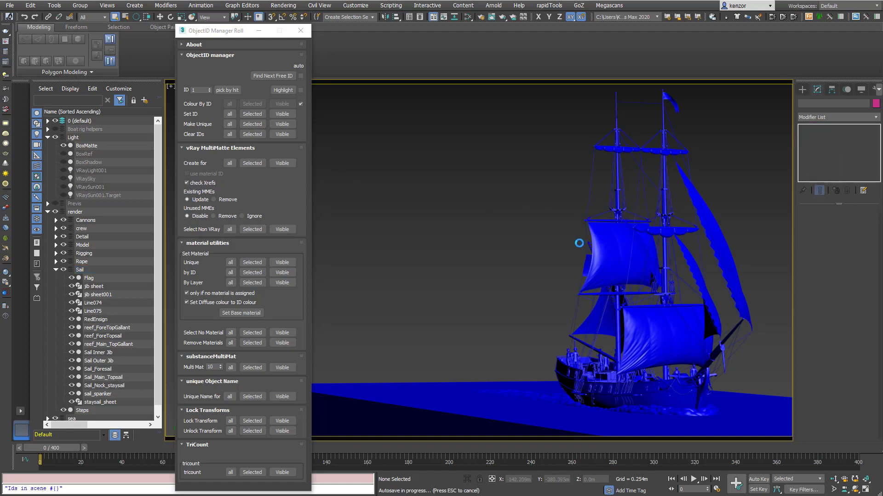
pyautogui.click(577, 244)
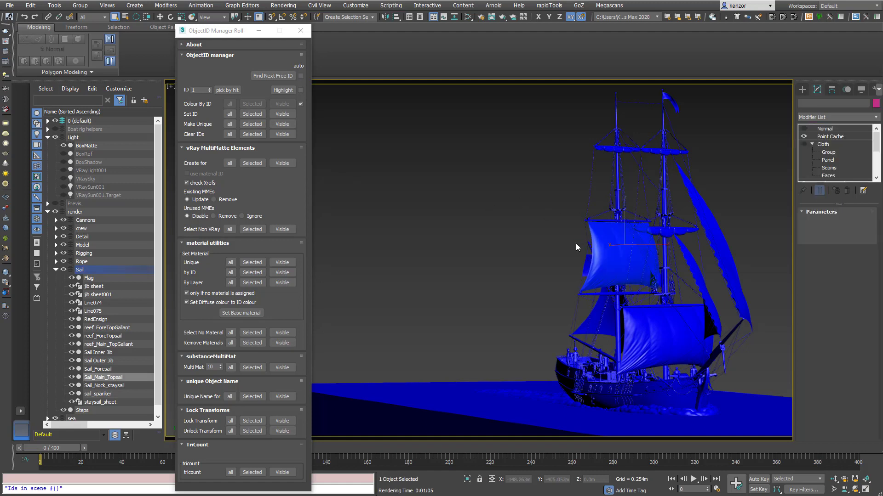
pyautogui.click(250, 114)
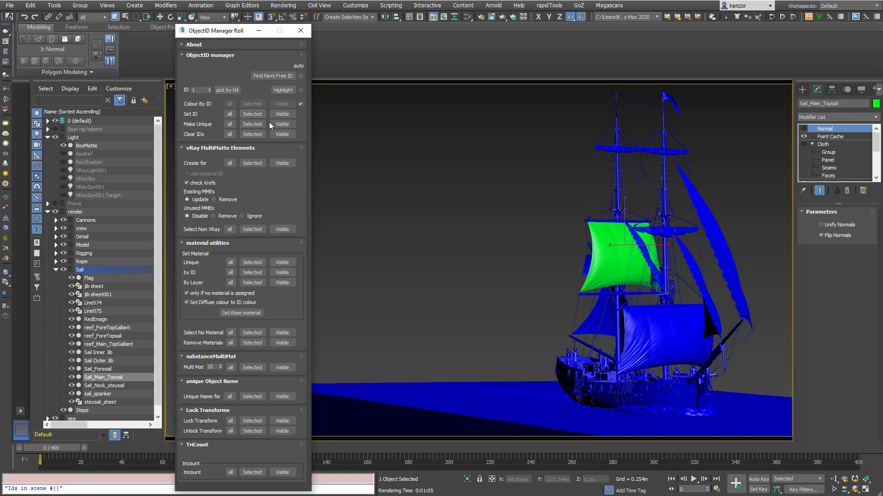
pyautogui.click(664, 319)
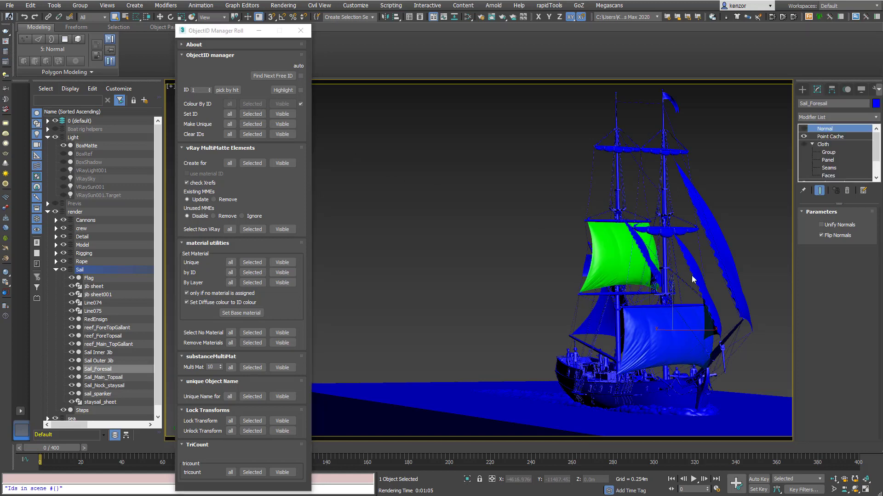
pyautogui.click(267, 123)
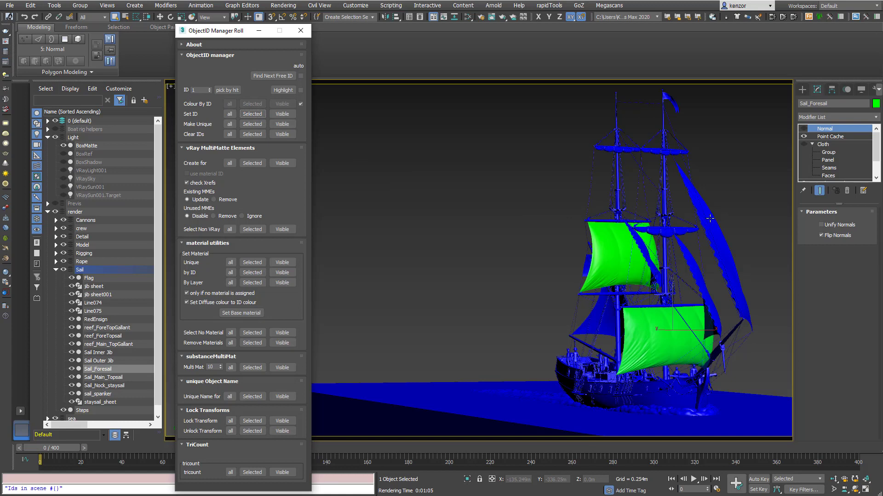
# Add the outer jib to the green ID, then lasso-select the hull, rigging and remaining parts.
pyautogui.click(708, 218)
pyautogui.click(252, 114)
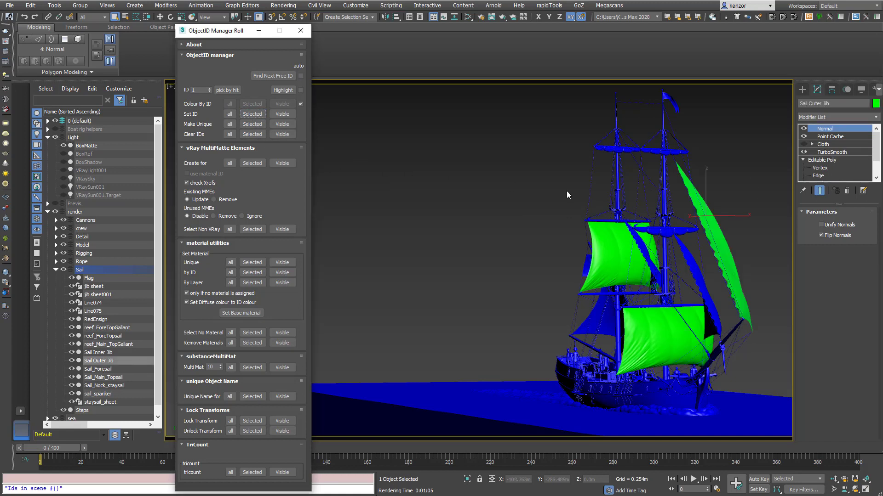
pyautogui.click(706, 252)
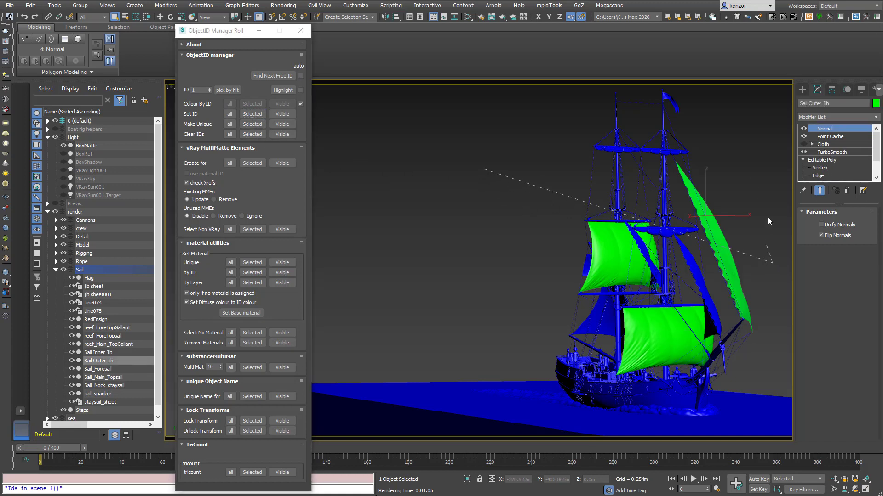
pyautogui.moveTo(767, 217)
pyautogui.mouseDown()
pyautogui.moveTo(607, 148)
pyautogui.moveTo(479, 169)
pyautogui.moveTo(423, 191)
pyautogui.mouseUp()
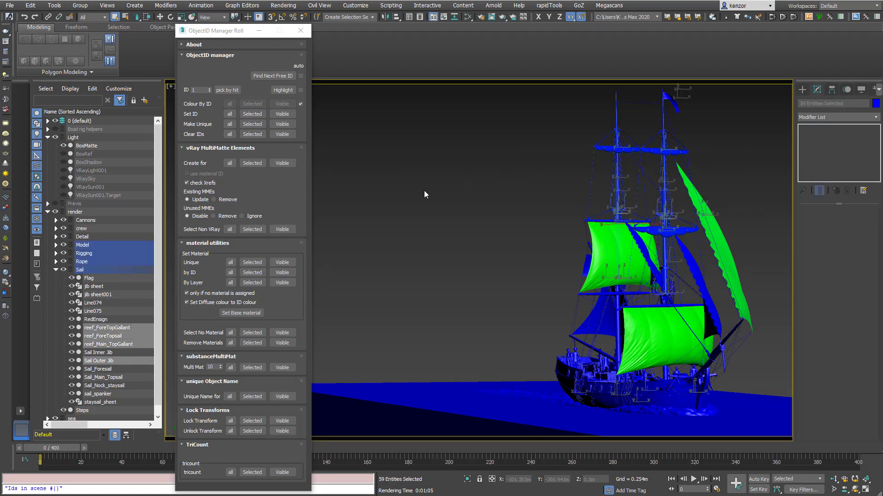
# Set and make unique IDs on the selected parts, then clear IDs from all objects.
pyautogui.click(253, 115)
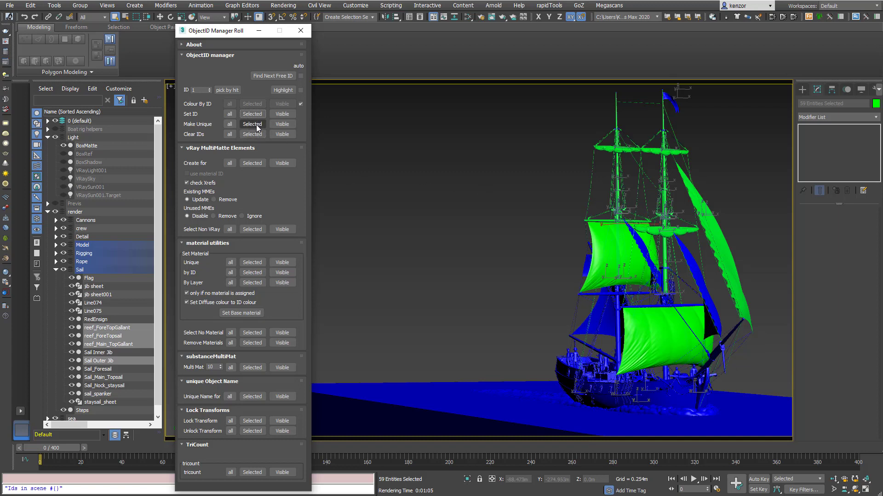
pyautogui.click(252, 124)
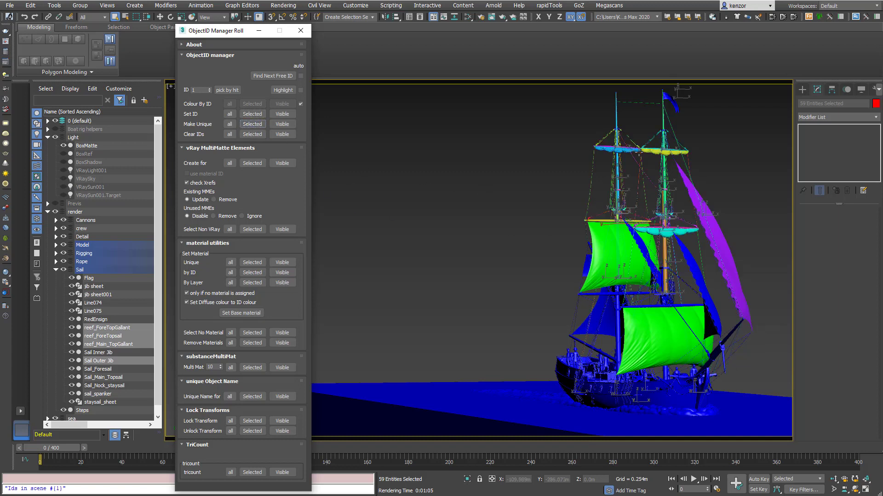
pyautogui.click(536, 153)
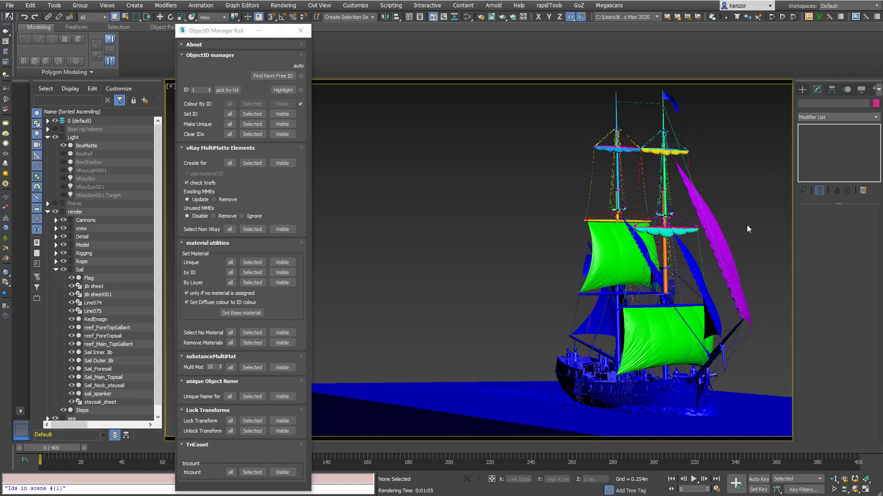
pyautogui.click(230, 134)
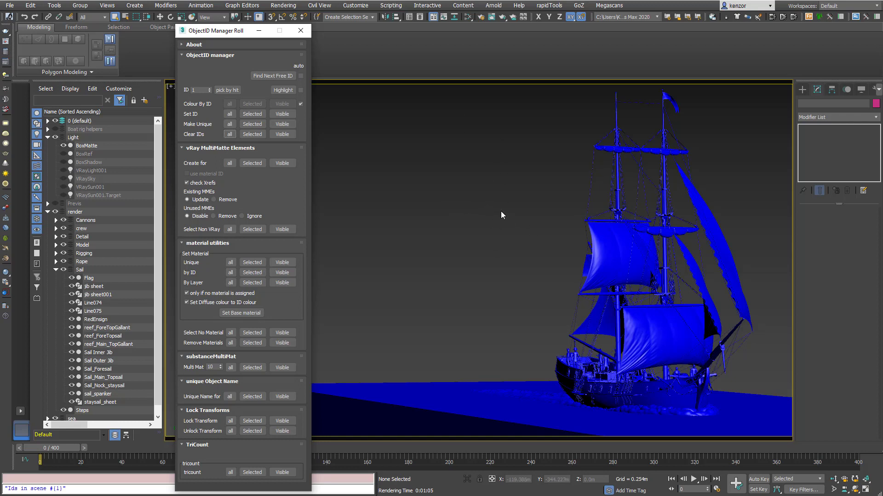
# Turn on auto next-free ID and give Sail Inner Jib through sail_spanker shared object ID 2.
pyautogui.click(125, 353)
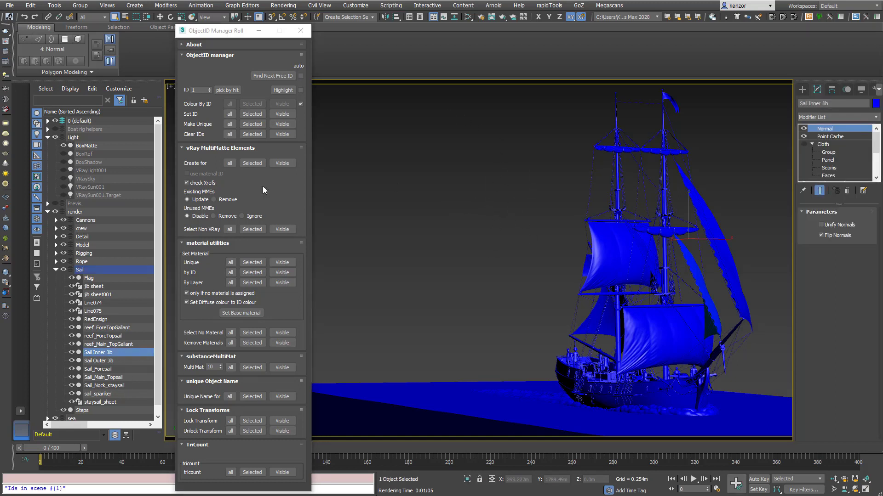
pyautogui.click(274, 77)
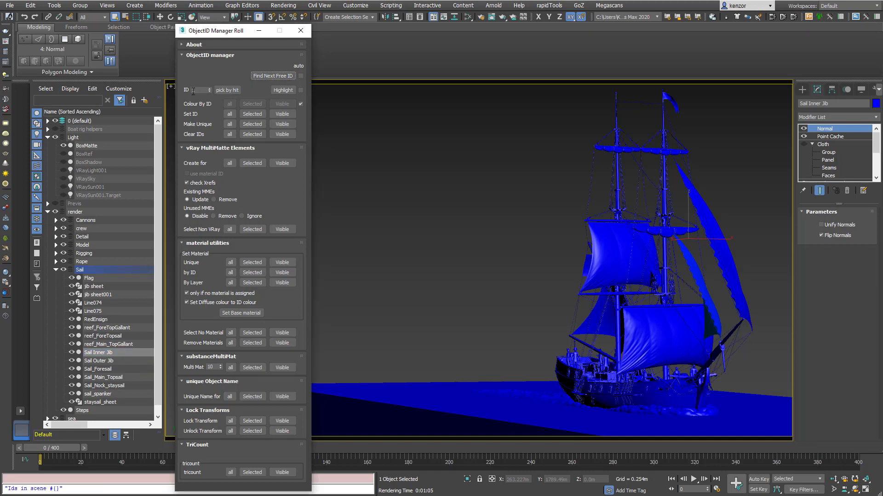
pyautogui.click(235, 125)
pyautogui.click(301, 75)
pyautogui.keyDown('shift'); pyautogui.click(122, 402); pyautogui.keyUp('shift')
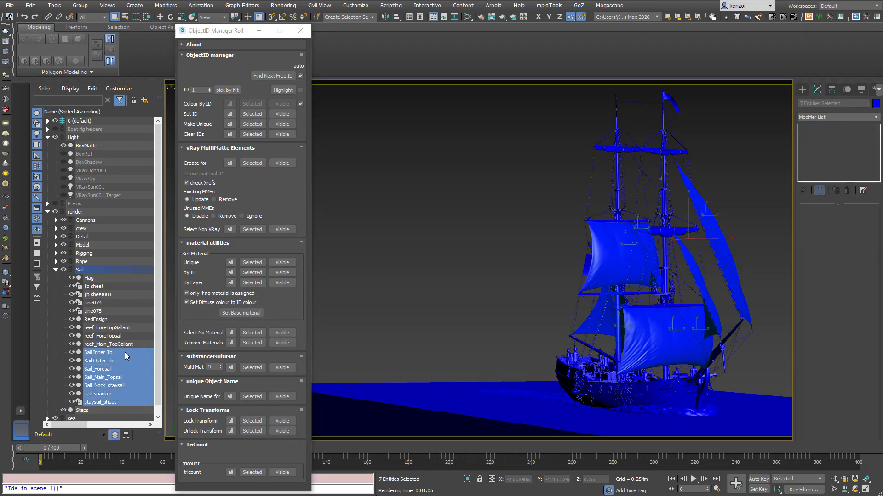
pyautogui.click(125, 352)
pyautogui.keyDown('shift'); pyautogui.click(124, 395); pyautogui.keyUp('shift')
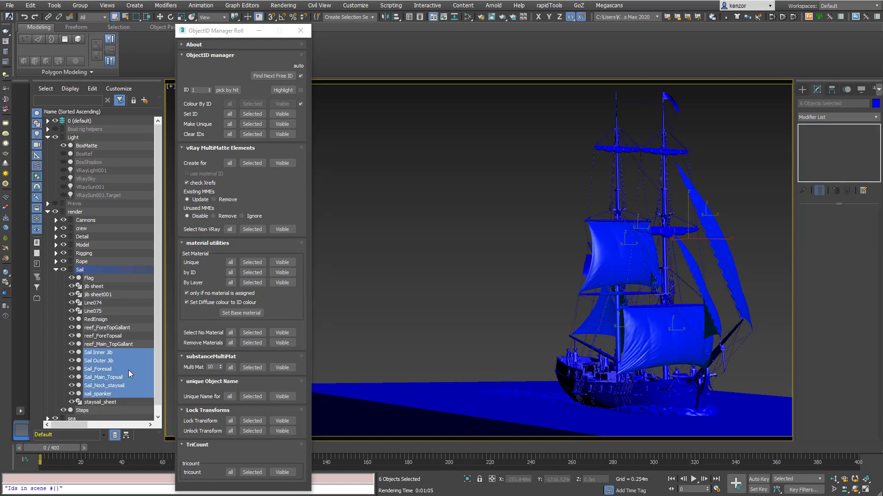
pyautogui.click(249, 113)
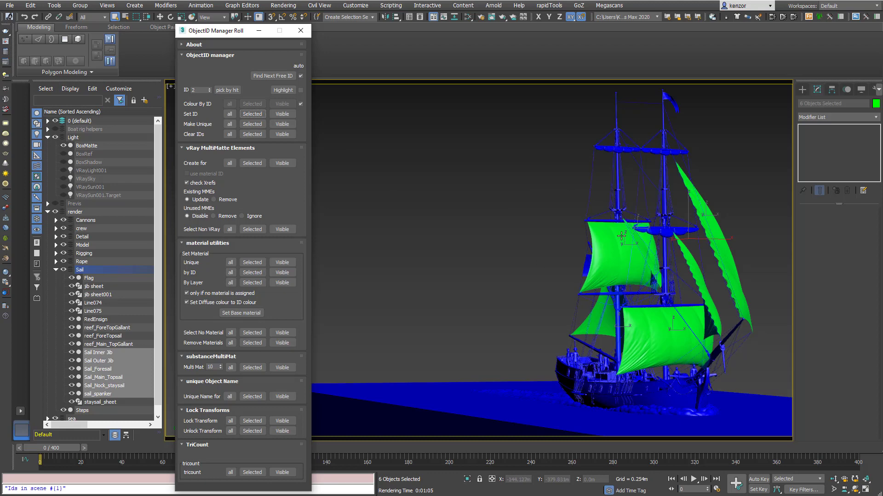
# Give reef_ForeTopGallant through reef_Main_TopGallant a shared object ID, shown red.
pyautogui.click(107, 328)
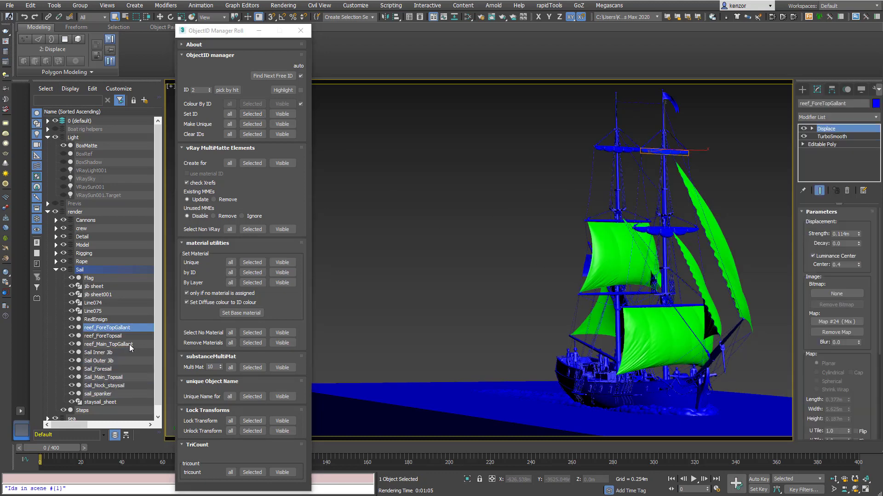
pyautogui.keyDown('shift'); pyautogui.click(131, 344); pyautogui.keyUp('shift')
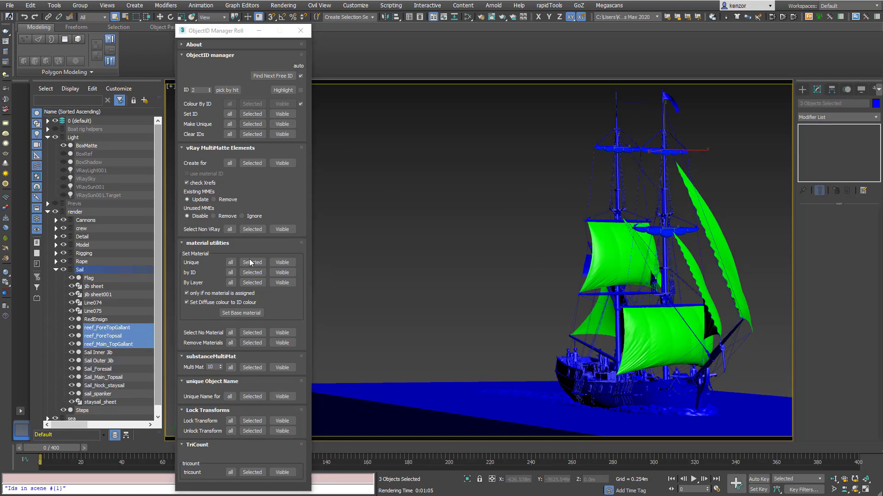
pyautogui.click(253, 114)
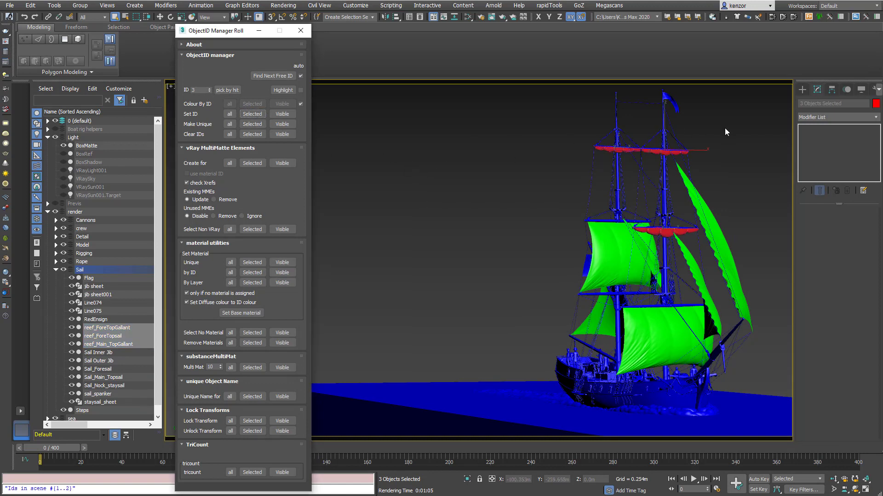
# Give Flag and RedEnsign their own shared object ID, shown cyan, then deselect.
pyautogui.click(124, 277)
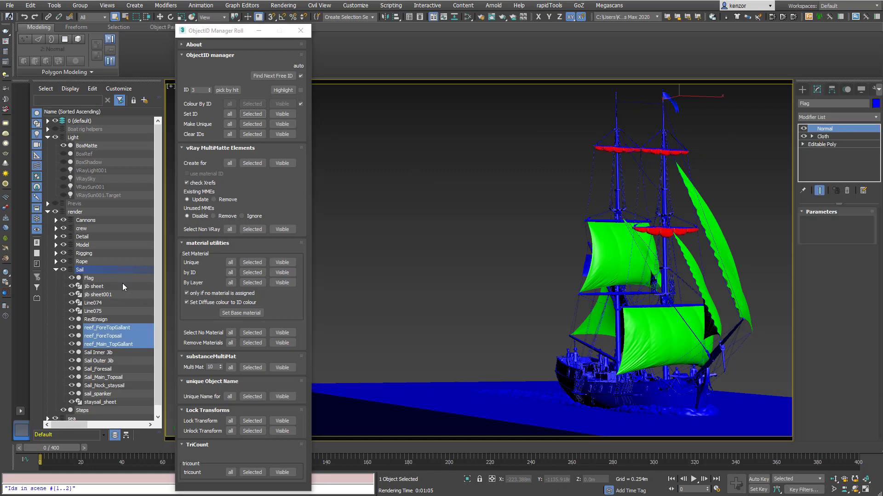
pyautogui.keyDown('ctrl'); pyautogui.click(121, 319); pyautogui.keyUp('ctrl')
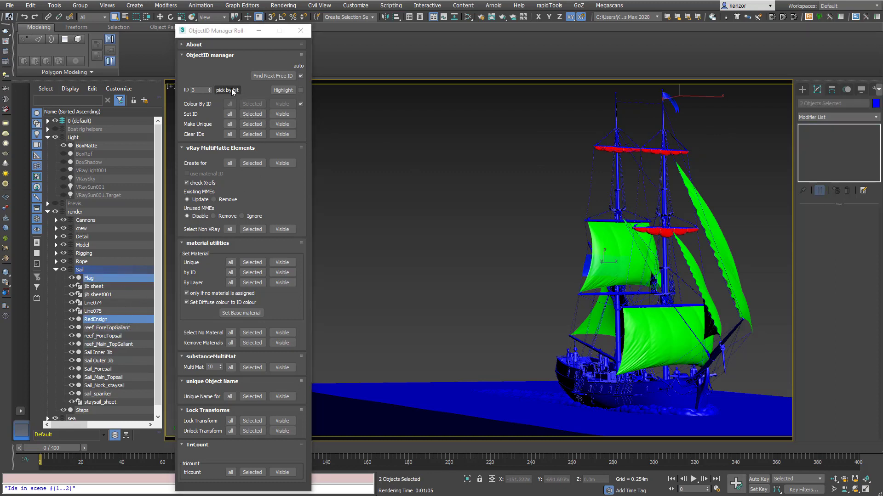
pyautogui.click(255, 114)
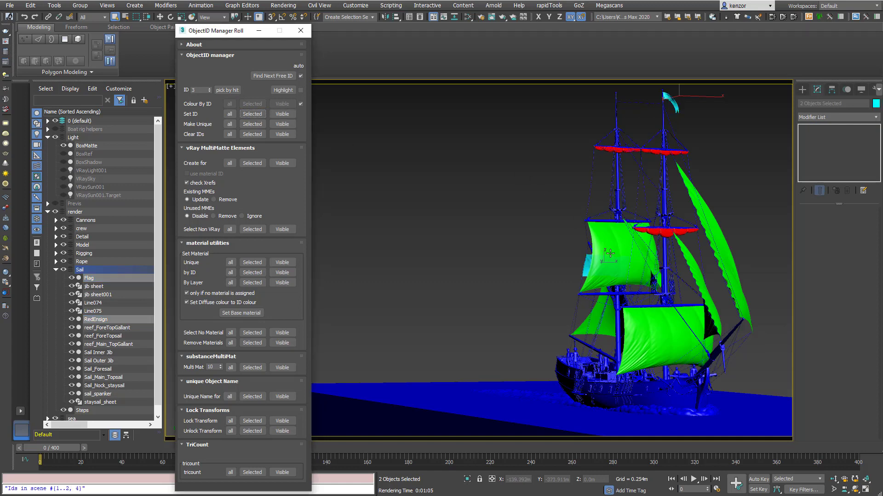
pyautogui.click(495, 241)
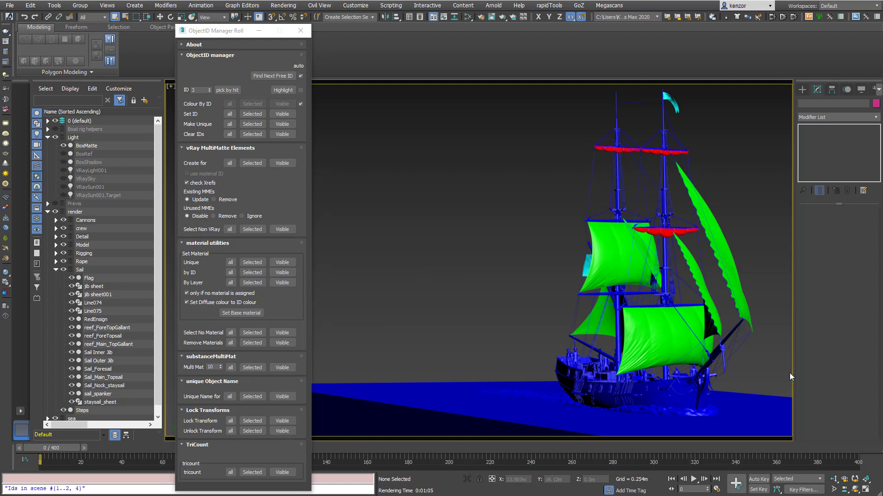
# Give the ship hull the current object ID, then deselect it.
pyautogui.click(681, 404)
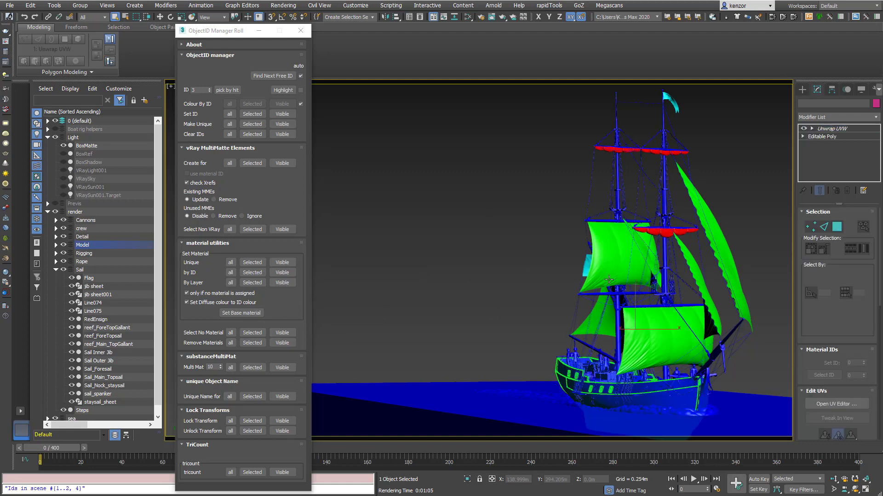
pyautogui.click(252, 115)
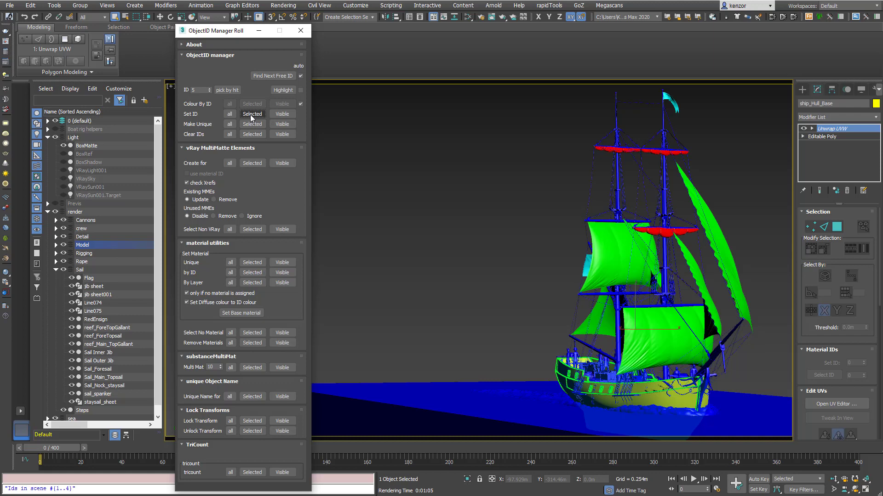
pyautogui.click(412, 186)
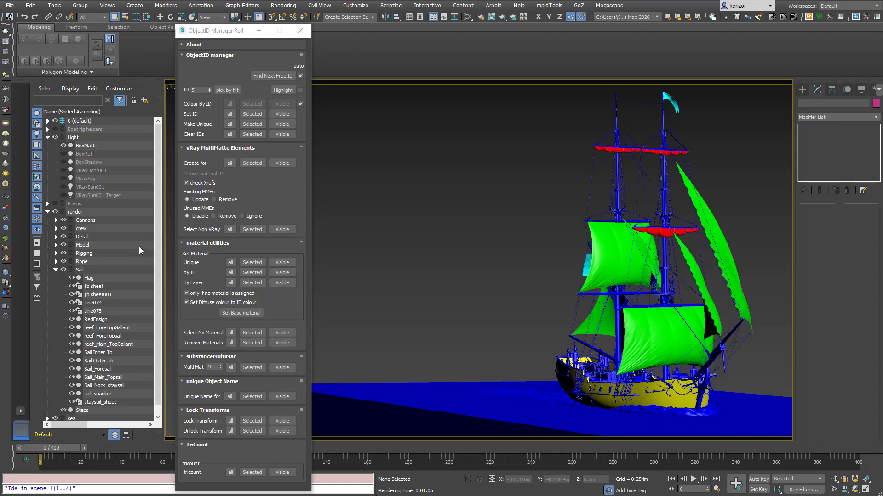
# Assign the ten crew objects one new ID (pink) and foamSLow another (yellow-green).
pyautogui.click(56, 229)
pyautogui.doubleClick(81, 228)
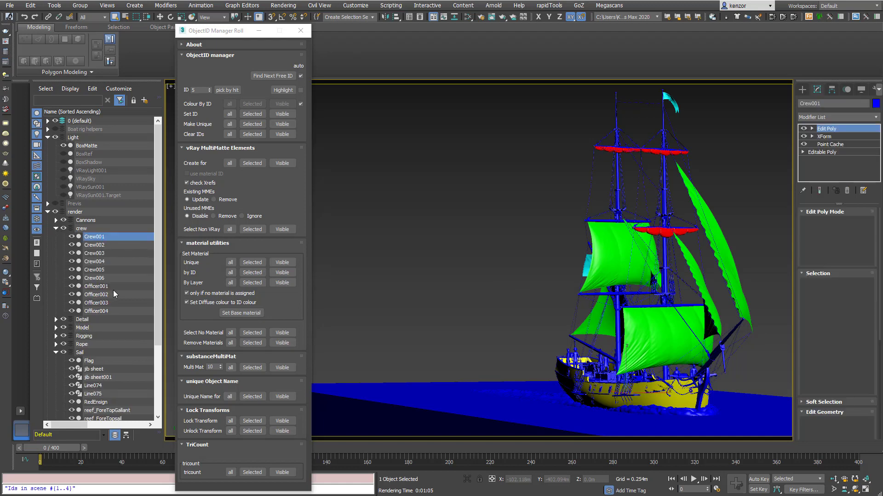
pyautogui.click(252, 114)
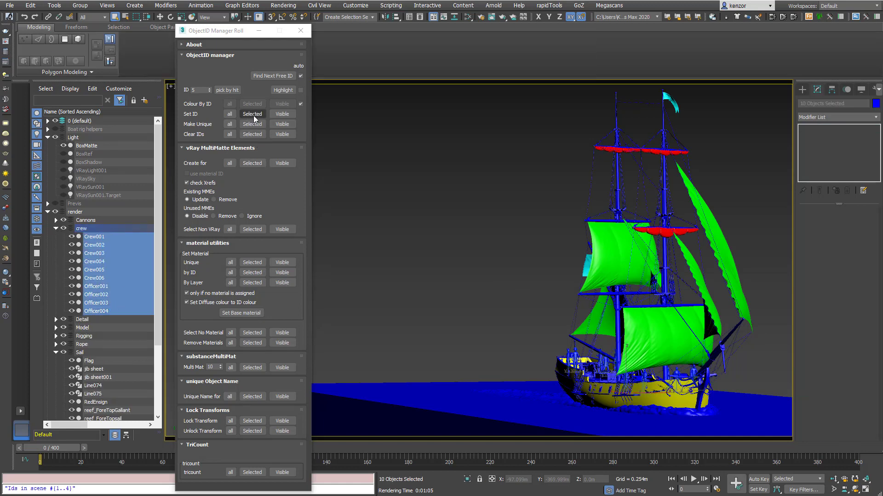
pyautogui.click(453, 246)
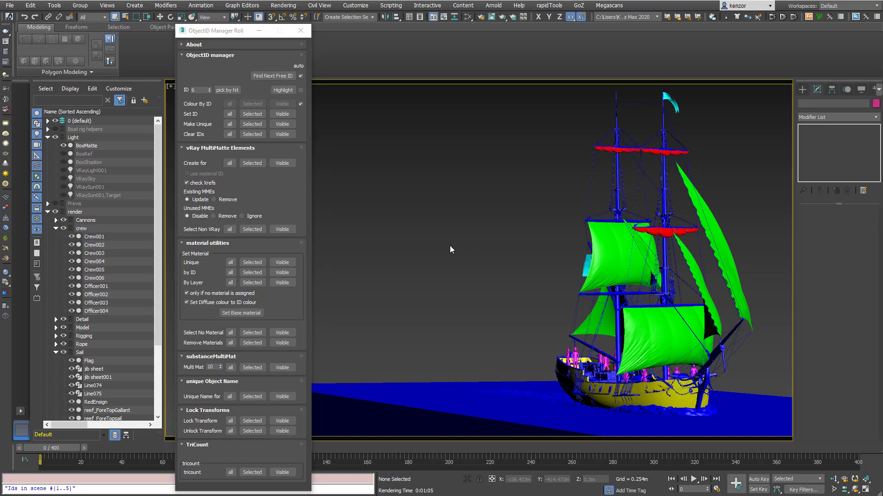
pyautogui.click(516, 391)
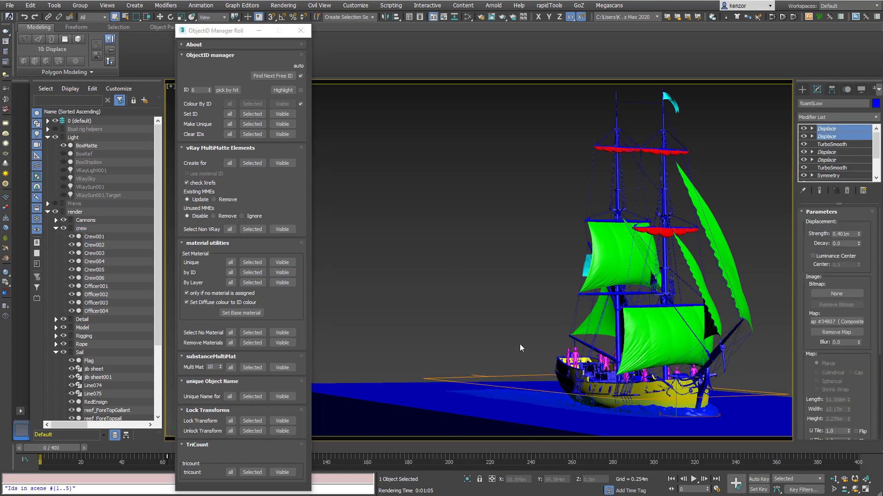
pyautogui.click(252, 114)
# Open the MAXScript Listener, clear it with Ctrl+D, narrow it beside the ship, and print scene IDs 1–6.
pyautogui.click(411, 190)
pyautogui.click(391, 5)
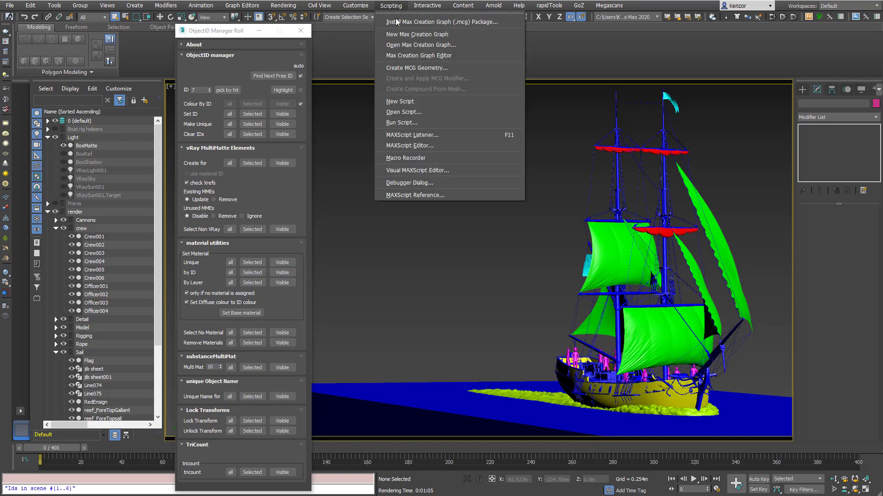
pyautogui.click(422, 136)
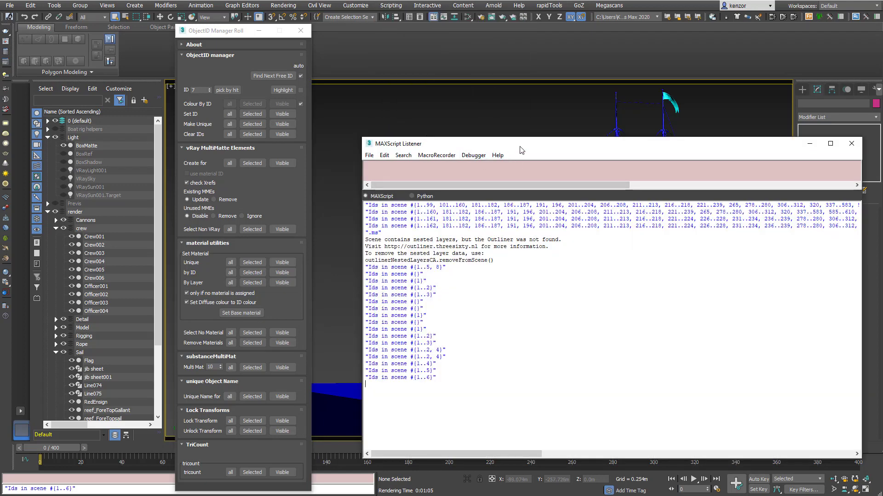
pyautogui.moveTo(495, 144); pyautogui.dragTo(459, 55)
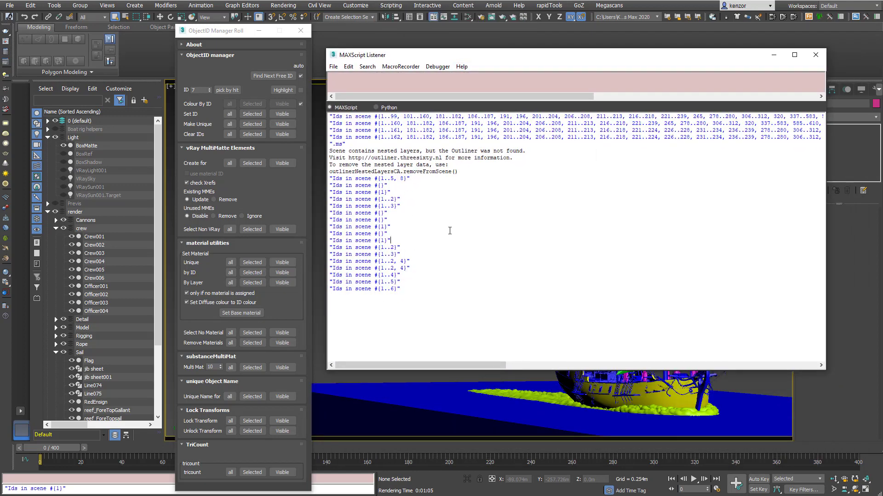
pyautogui.hotkey('ctrl', 'd')
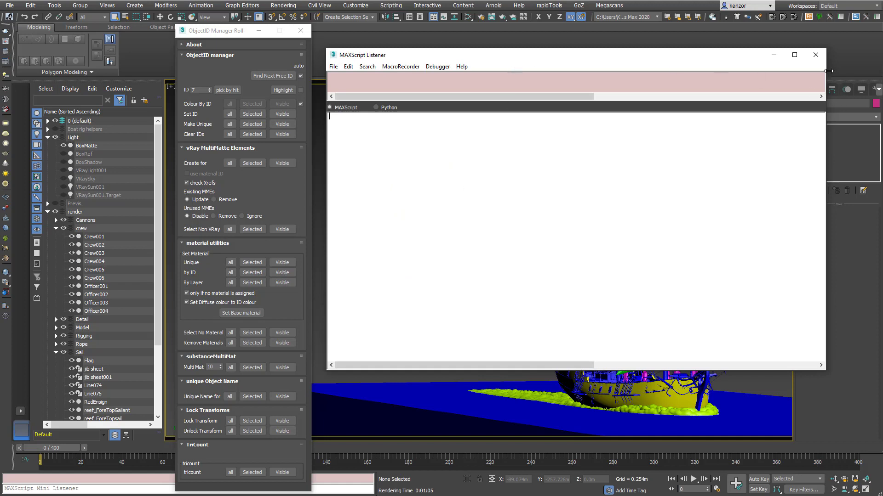
pyautogui.moveTo(826, 101); pyautogui.dragTo(503, 101)
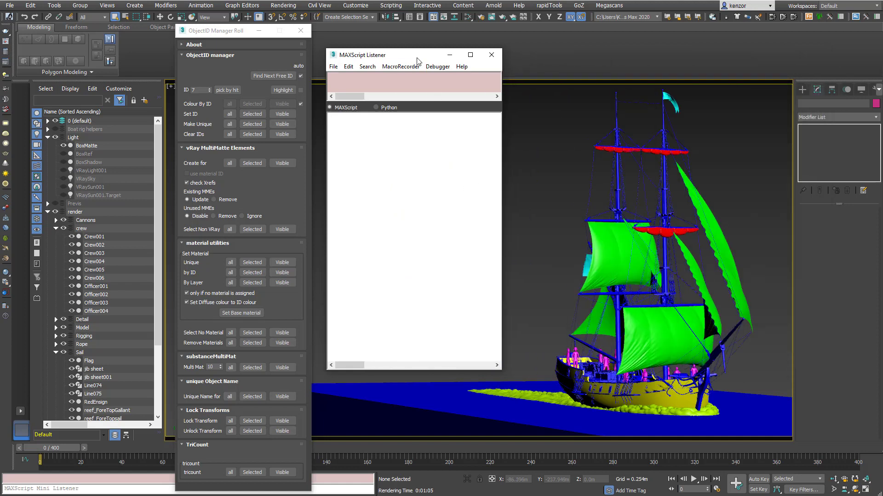
pyautogui.moveTo(407, 55); pyautogui.dragTo(426, 52)
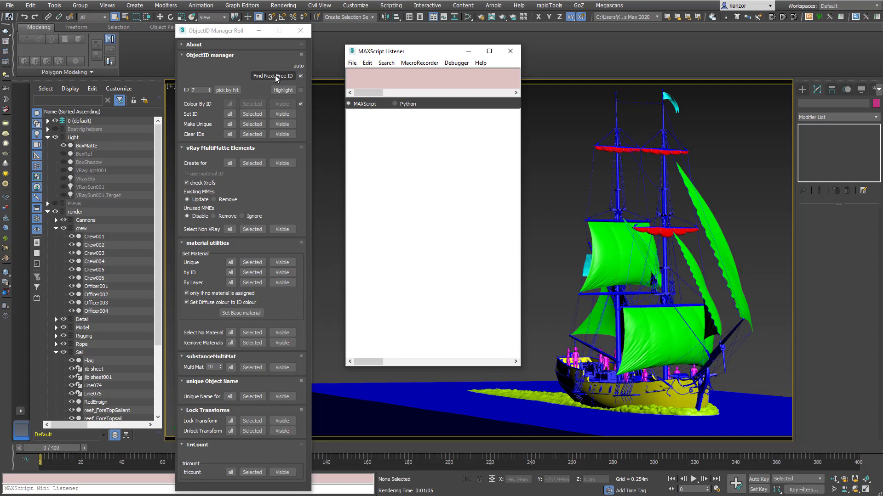
pyautogui.click(277, 75)
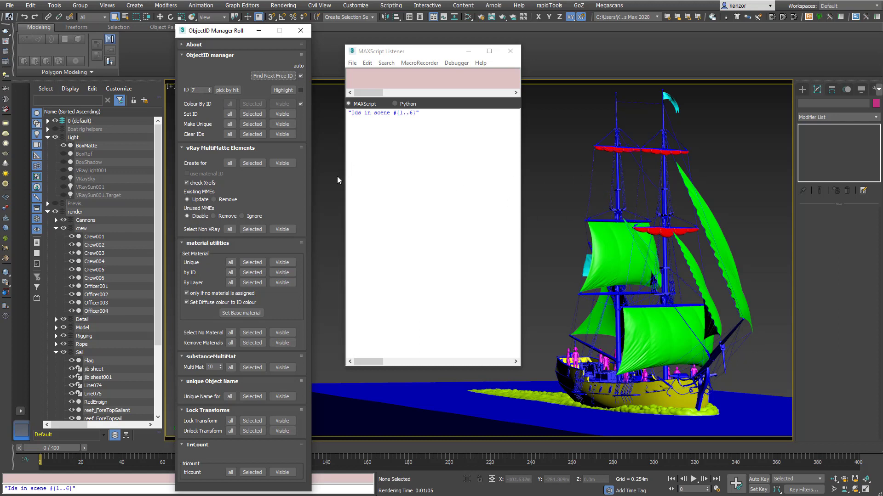
# Pick a crew figure's ID 5, highlight all ID 5 objects, and reassign them to ID 10.
pyautogui.click(227, 91)
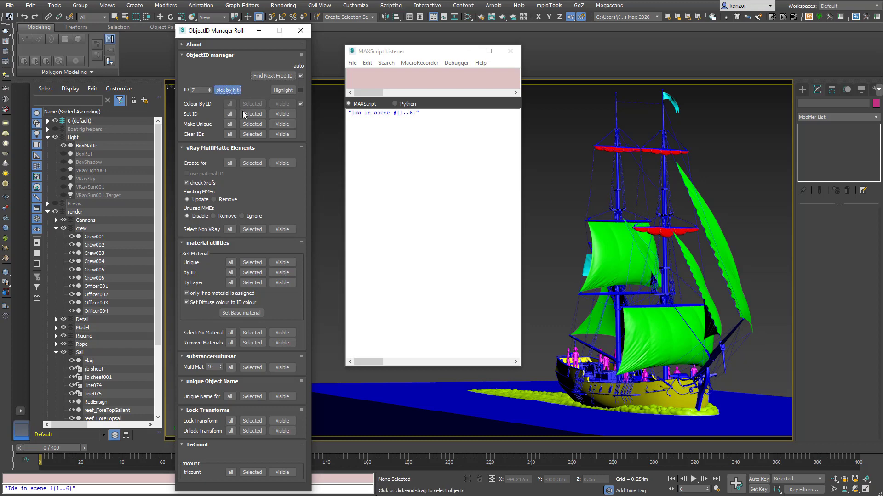
pyautogui.click(575, 355)
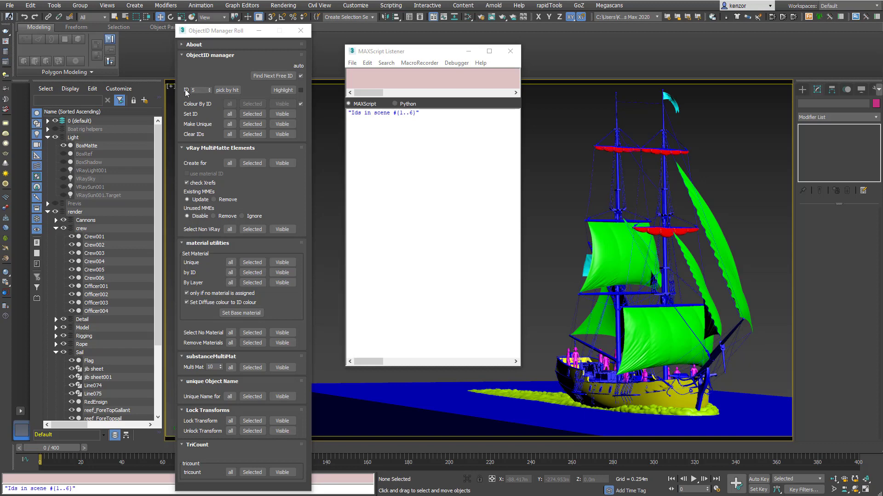
pyautogui.click(286, 90)
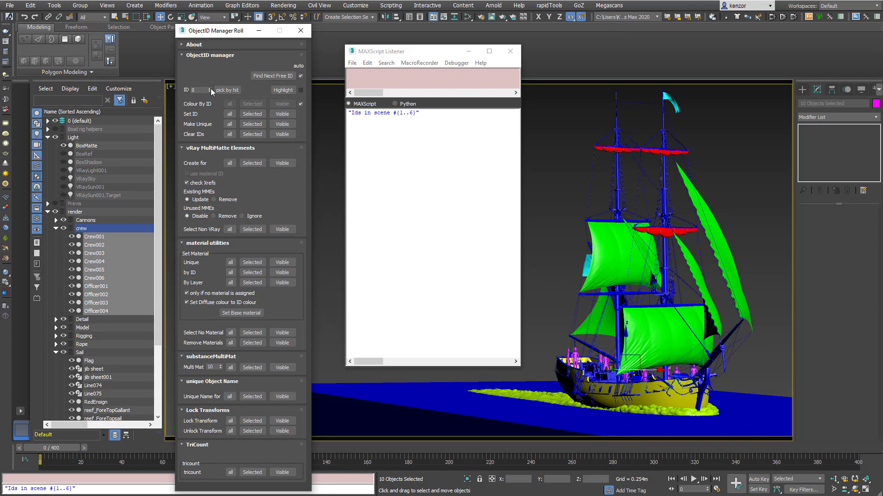
pyautogui.click(250, 115)
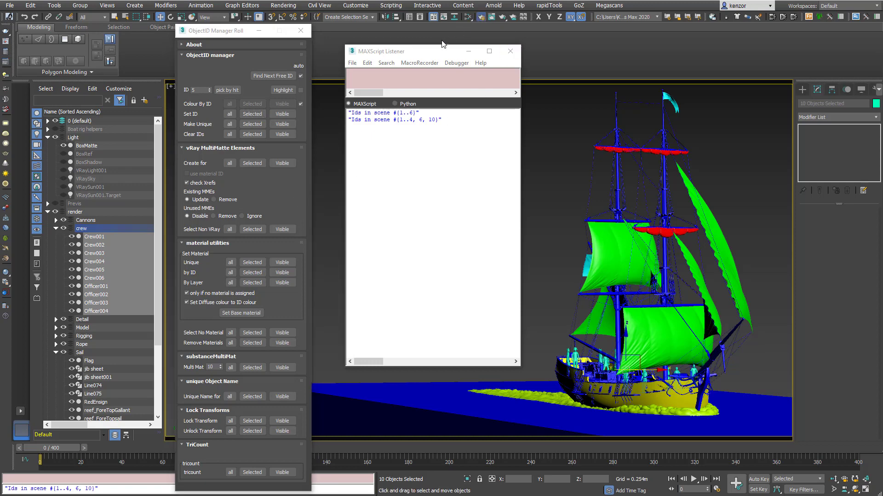
# Delete the old mme_sails and mme_4_ render elements in Render Setup.
pyautogui.press('F10')
pyautogui.click(500, 130)
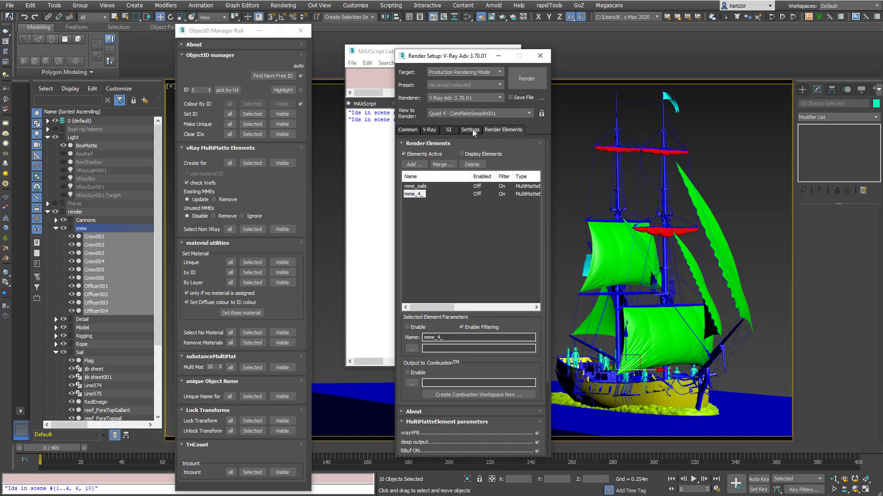
pyautogui.click(422, 188)
pyautogui.keyDown('shift'); pyautogui.click(420, 194); pyautogui.keyUp('shift')
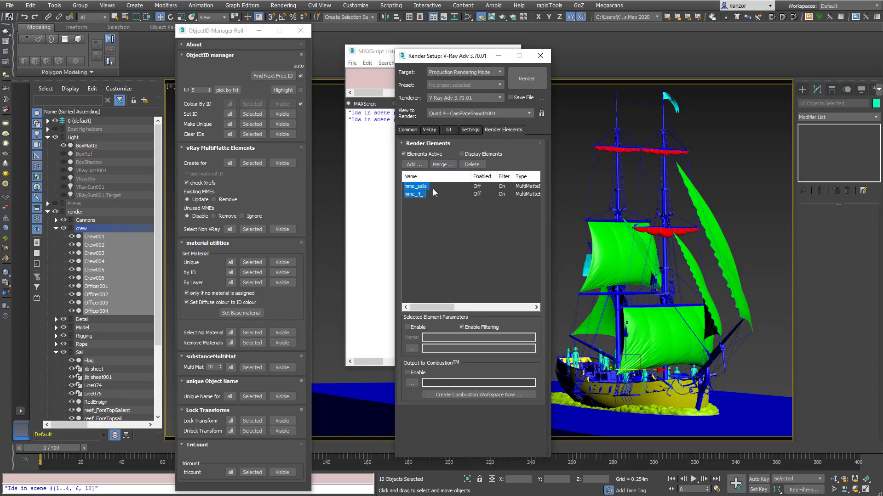
pyautogui.click(471, 164)
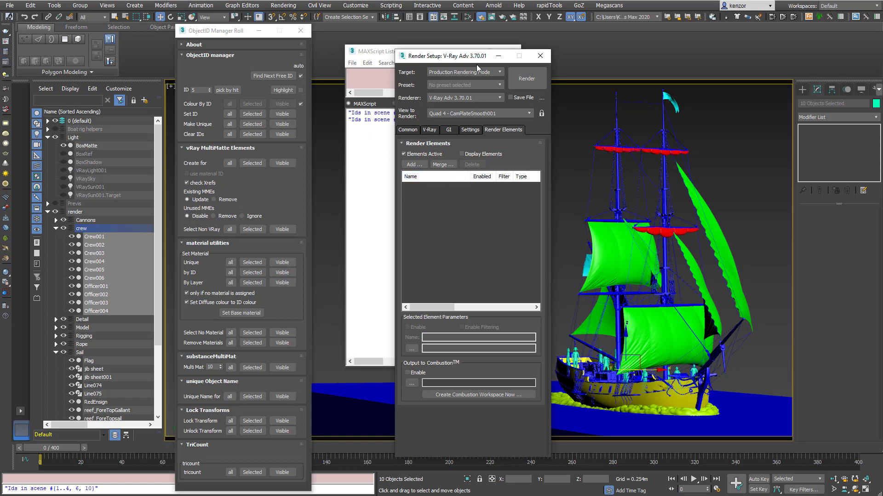
pyautogui.moveTo(449, 56); pyautogui.dragTo(448, 43)
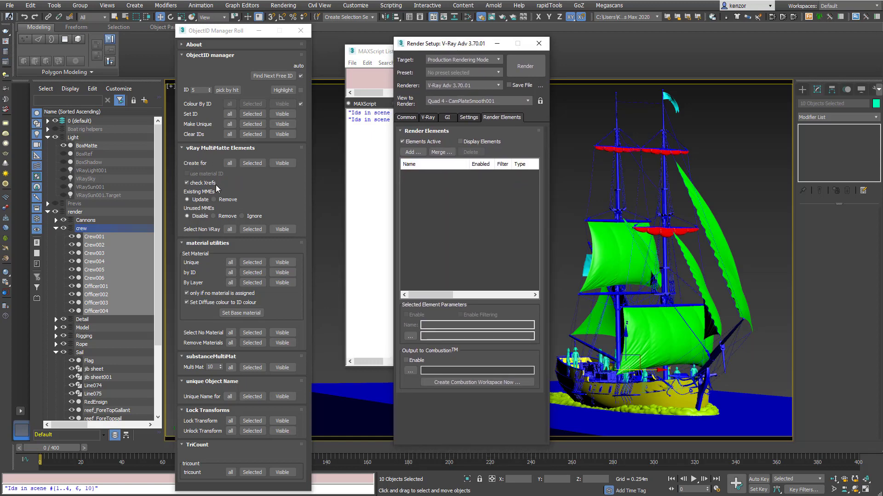
# Create new MultiMatte elements for the selection and check mme_4_ maps IDs 4, 6 and 10.
pyautogui.click(256, 162)
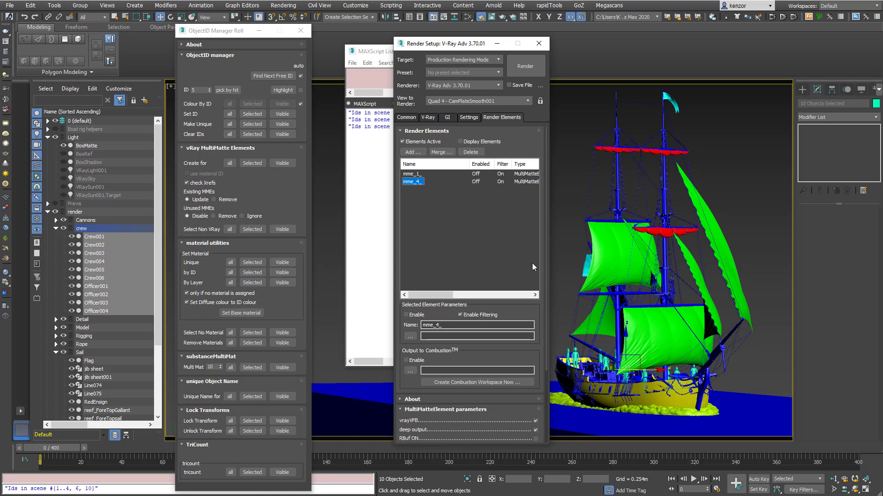
pyautogui.moveTo(545, 240); pyautogui.dragTo(551, 346)
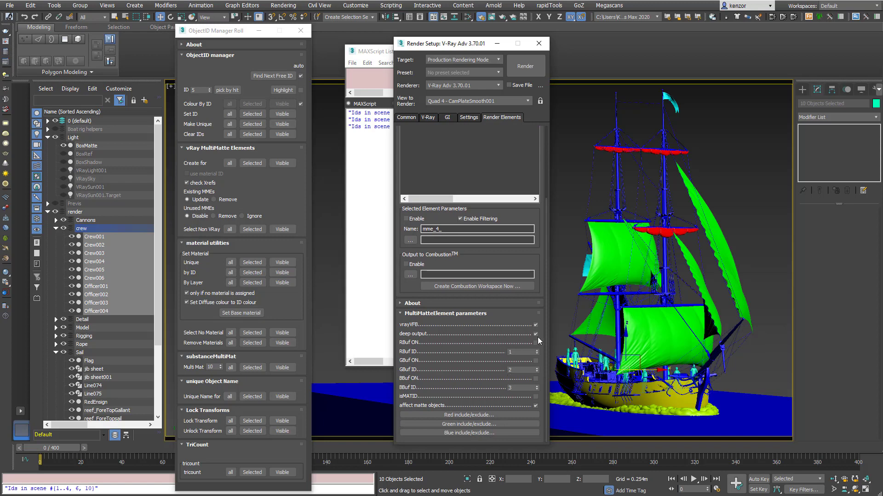
pyautogui.moveTo(545, 324); pyautogui.dragTo(539, 225)
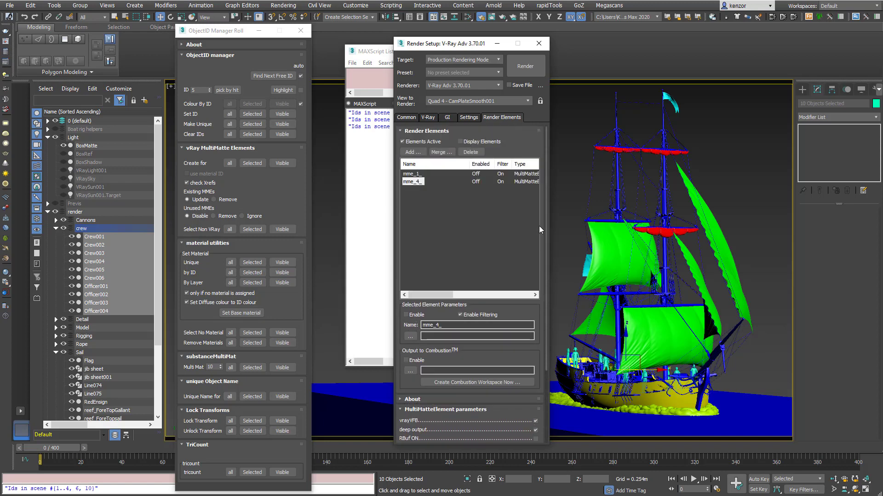
pyautogui.click(418, 181)
pyautogui.moveTo(547, 191); pyautogui.dragTo(542, 314)
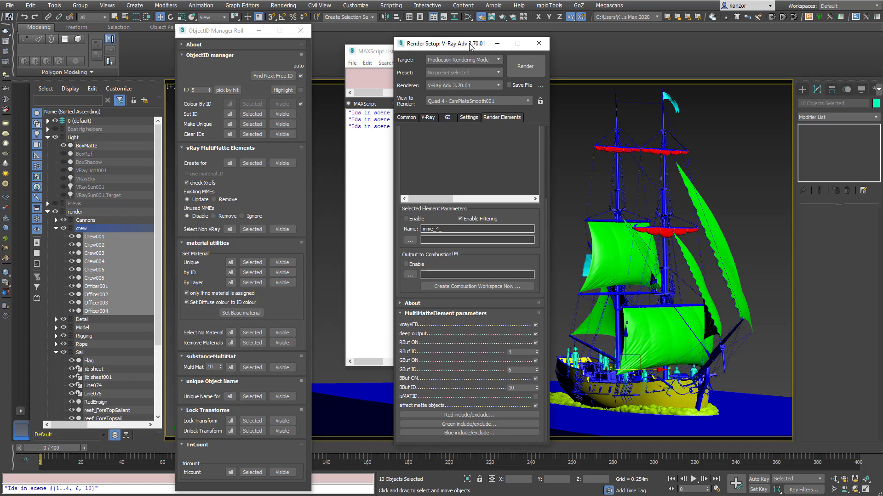
# Give Officer001–004 unique object IDs and confirm the Listener reports IDs 1 to 10.
pyautogui.moveTo(470, 46); pyautogui.dragTo(452, 47)
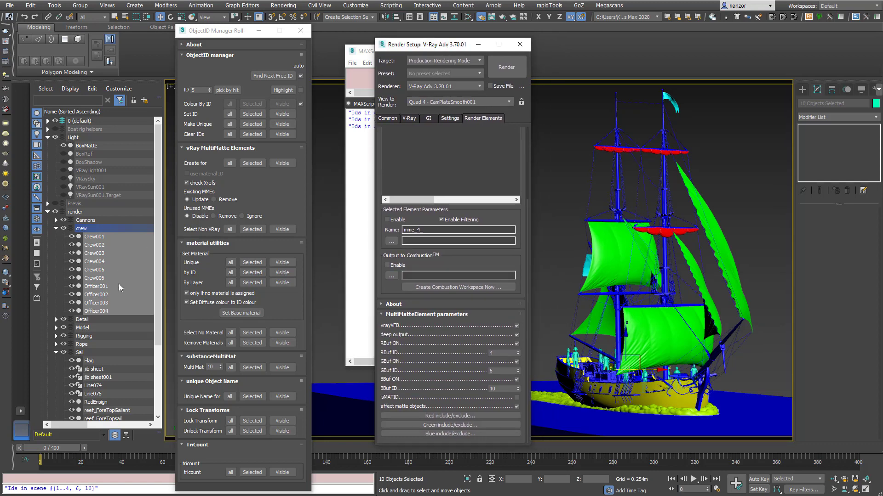
pyautogui.click(104, 277)
pyautogui.moveTo(102, 286); pyautogui.dragTo(101, 313)
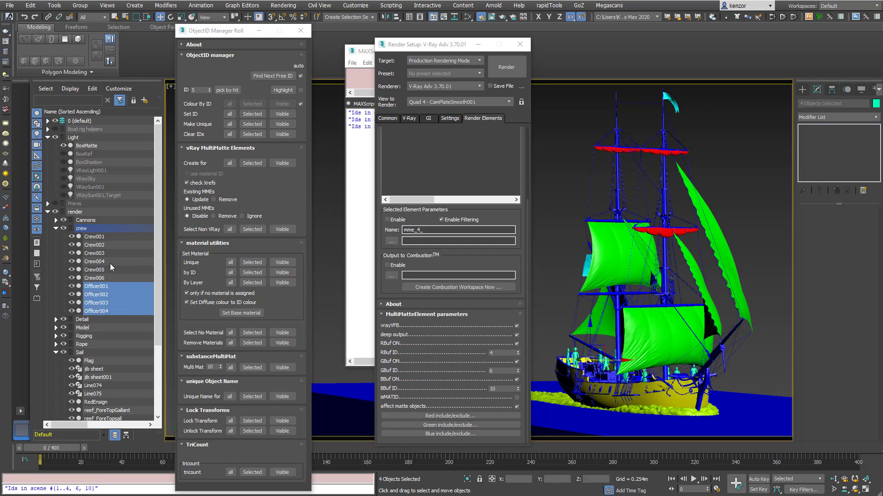
pyautogui.click(252, 125)
pyautogui.click(252, 125)
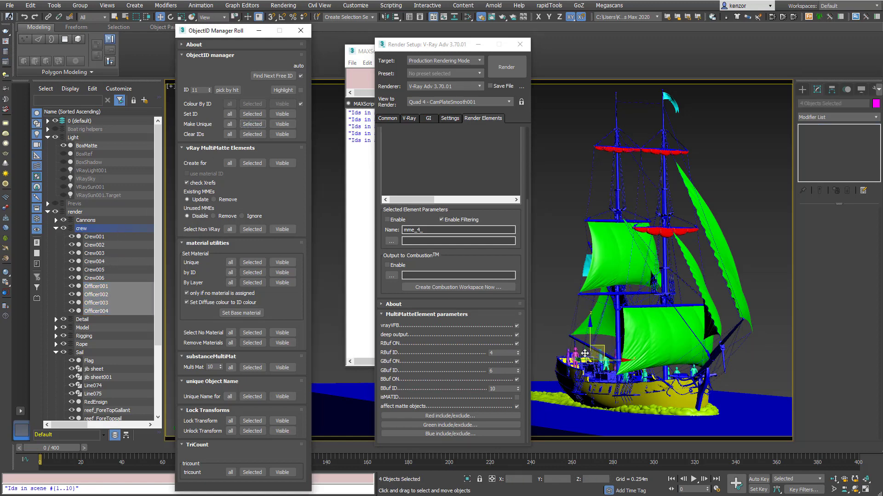
pyautogui.click(366, 204)
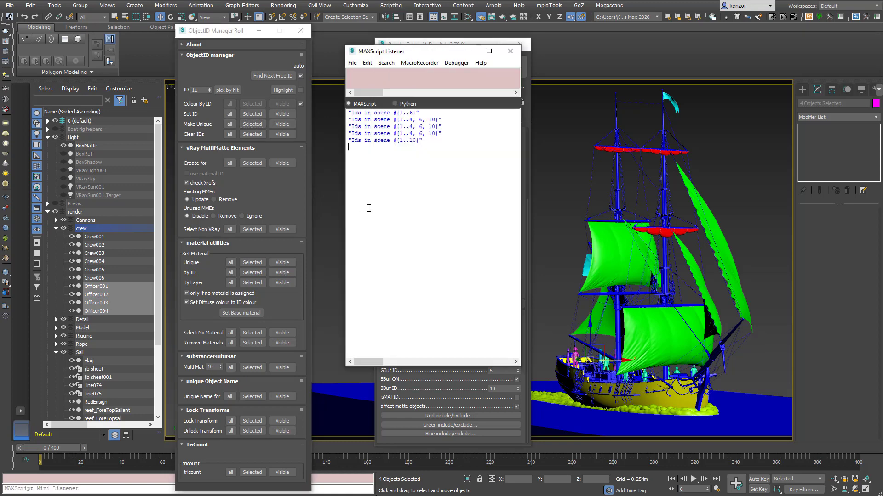
pyautogui.click(278, 78)
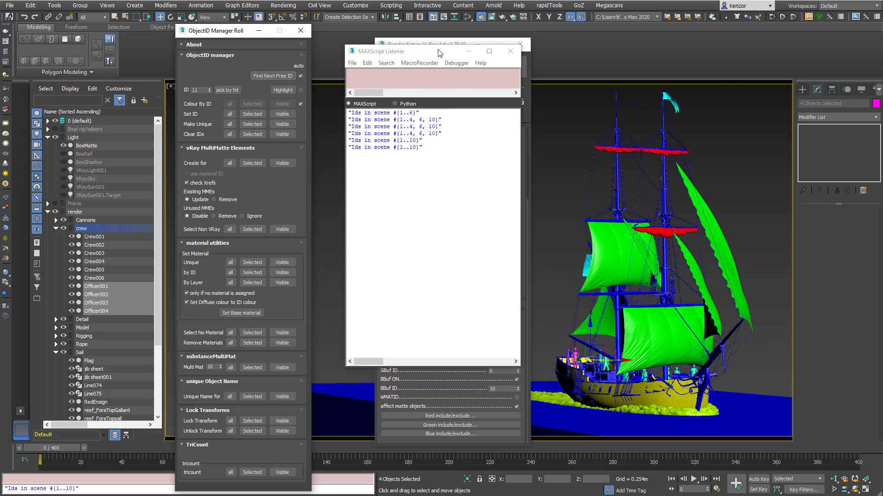
# Create V-Ray MultiMatte elements for the remaining object ID groups.
pyautogui.moveTo(440, 56); pyautogui.dragTo(735, 39)
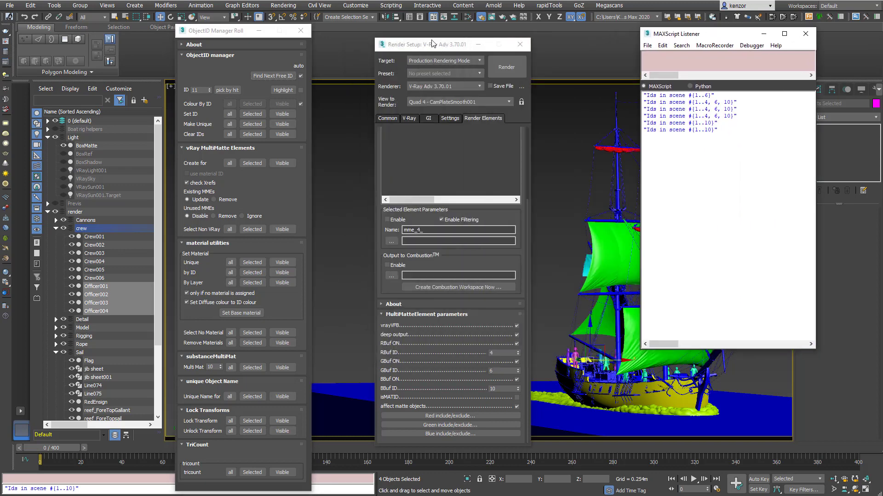
pyautogui.moveTo(434, 44); pyautogui.dragTo(388, 40)
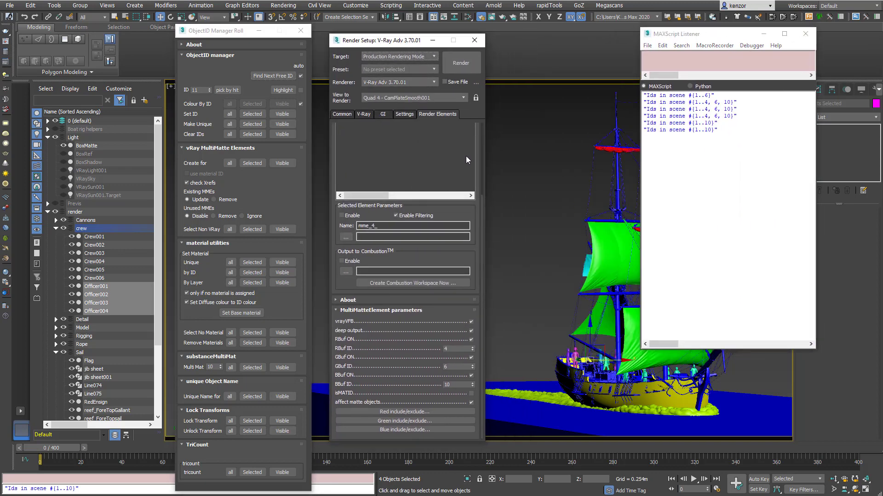
pyautogui.scroll(3, 481, 184)
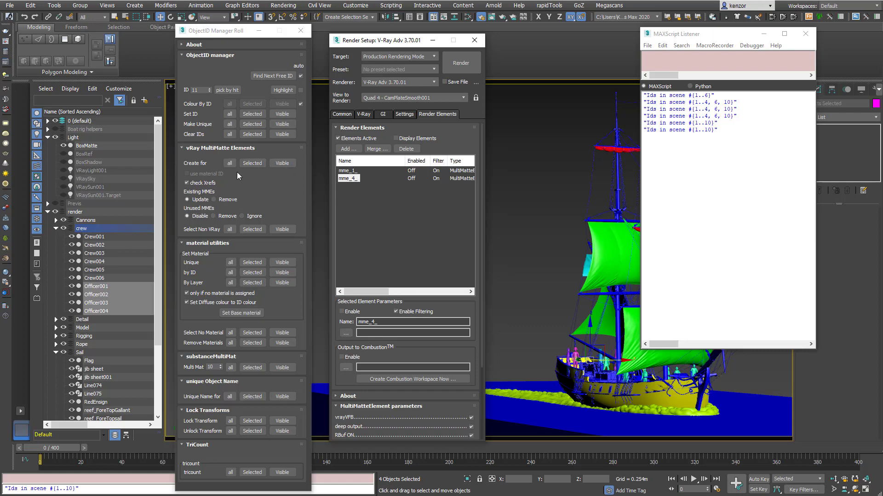
pyautogui.click(230, 163)
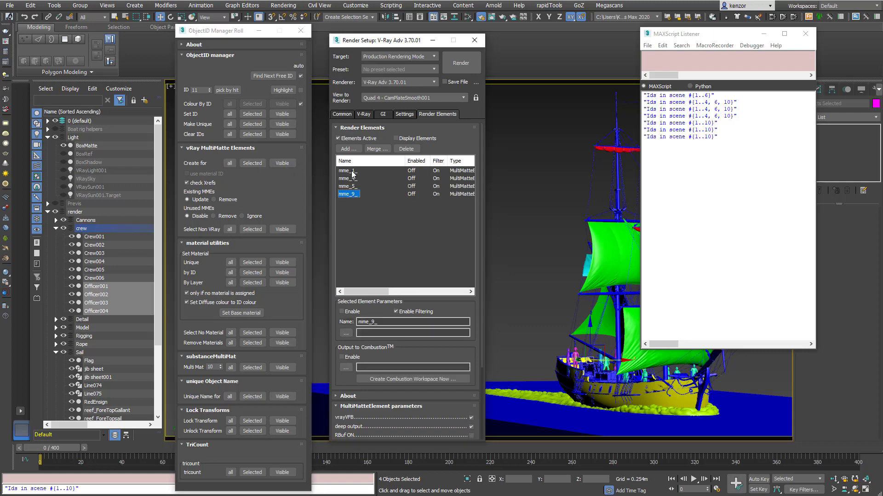
# Check the R/G/B buffer IDs of mme_1_, mme_4_, mme_5_ (IDs 5, 7, 8) and mme_9_ in Render Elements.
pyautogui.moveTo(397, 40); pyautogui.dragTo(394, 23)
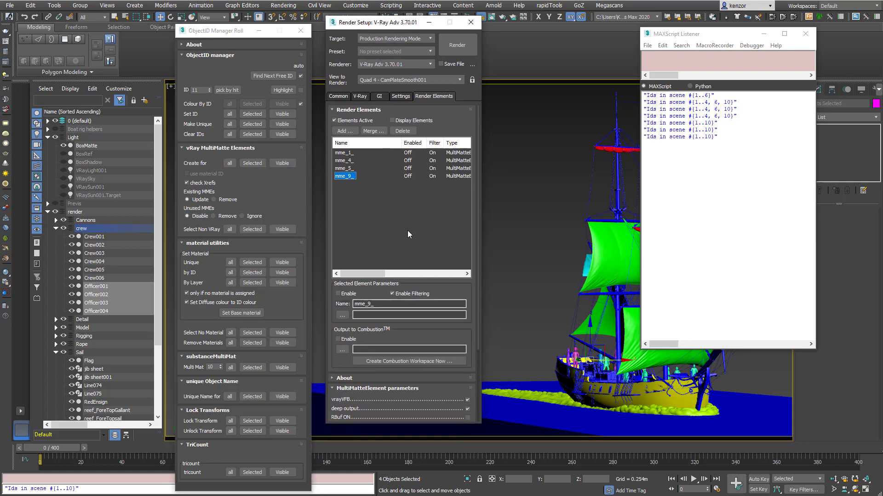
pyautogui.moveTo(480, 421); pyautogui.dragTo(526, 469)
pyautogui.click(349, 159)
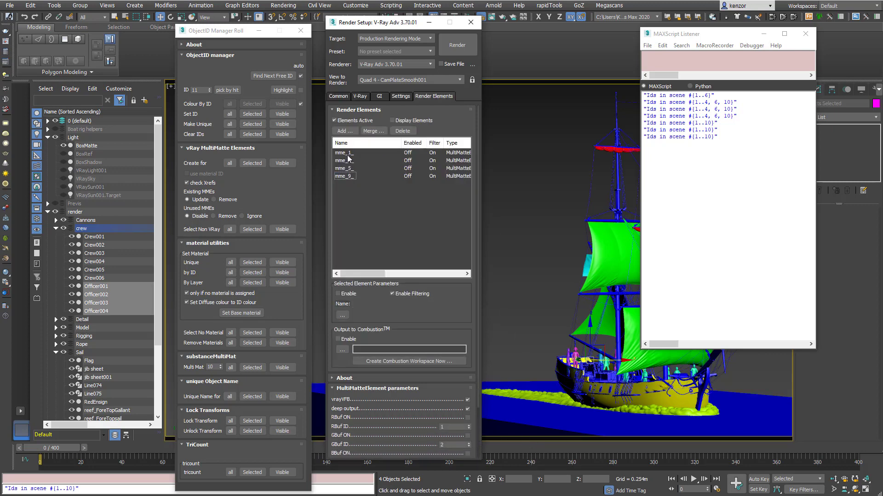
pyautogui.click(348, 154)
pyautogui.moveTo(478, 236); pyautogui.dragTo(480, 274)
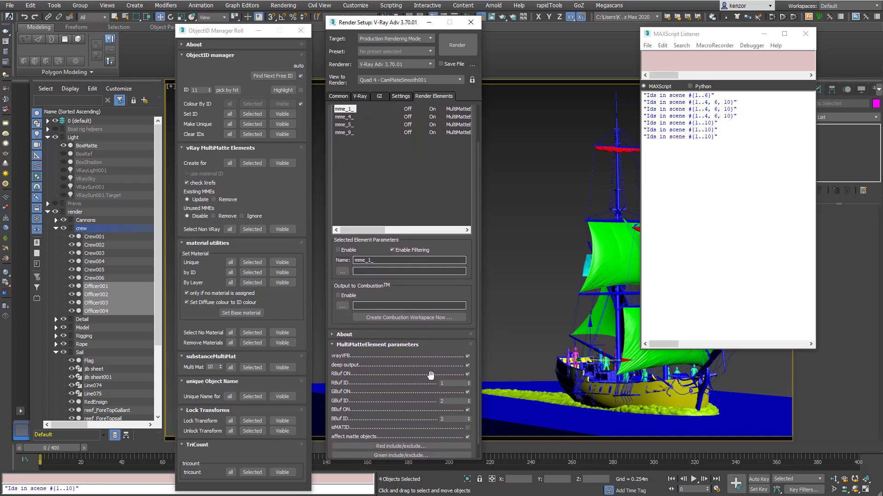
pyautogui.press('Down')
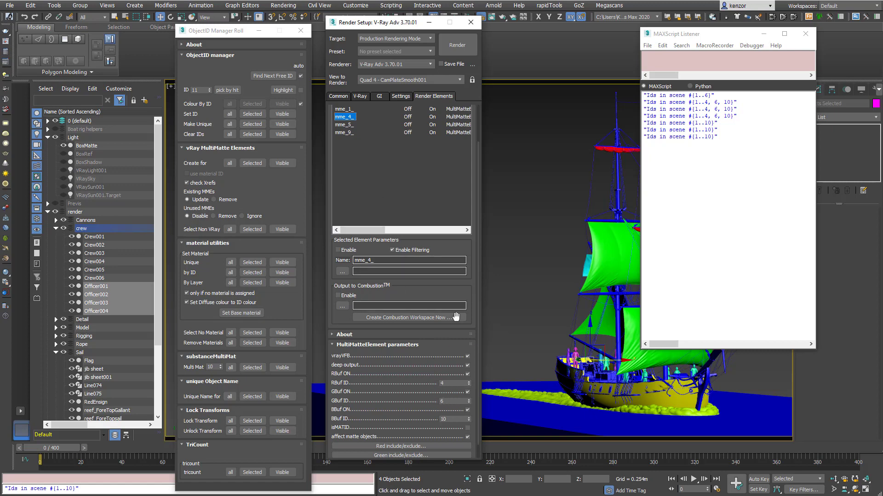
pyautogui.click(344, 125)
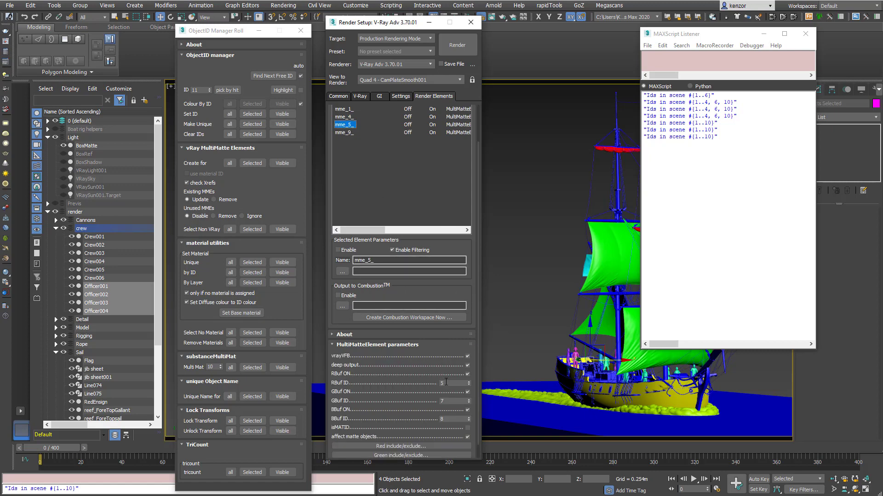
pyautogui.click(354, 132)
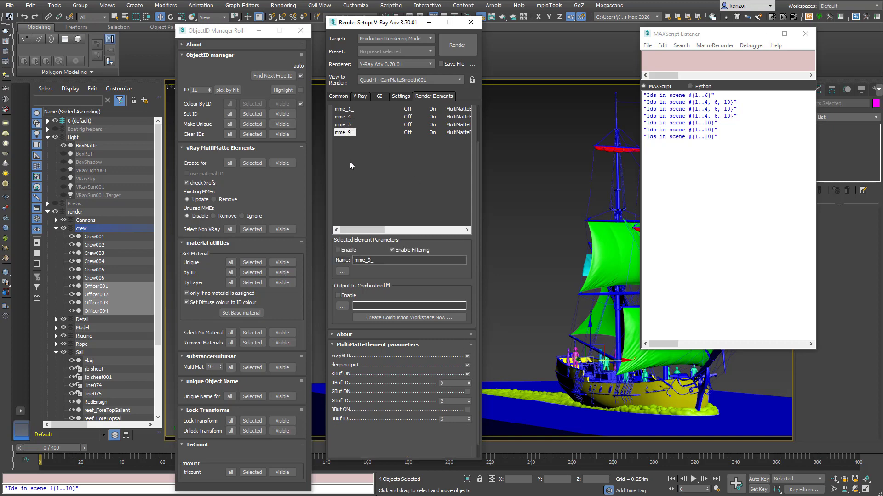
# Close Render Setup and the Listener, then render the ship with V-Ray.
pyautogui.click(470, 24)
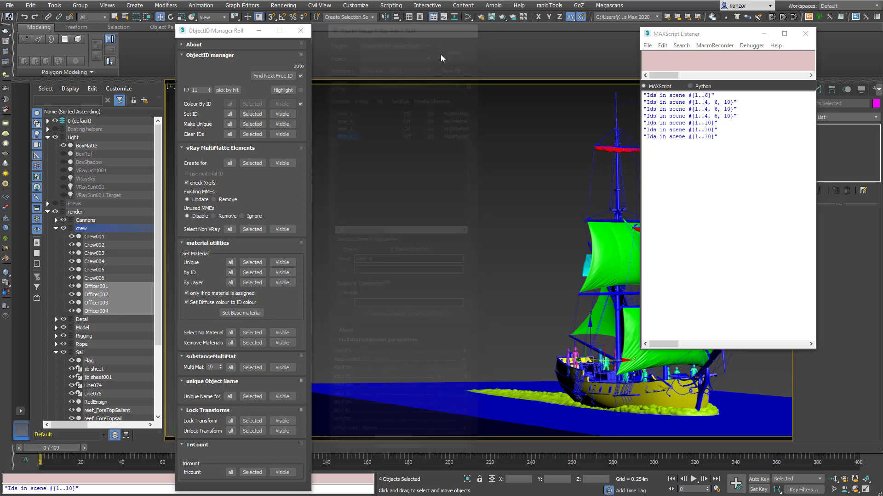
pyautogui.moveTo(724, 34); pyautogui.dragTo(468, 67)
pyautogui.click(549, 67)
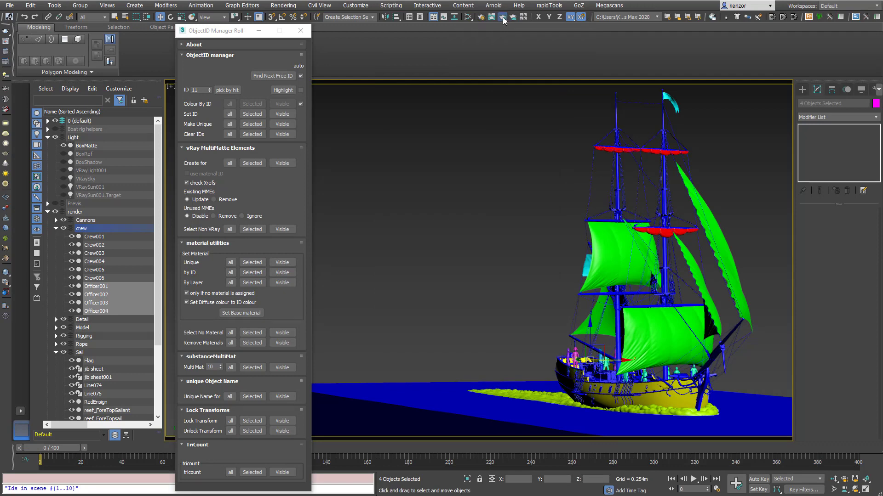
pyautogui.click(503, 18)
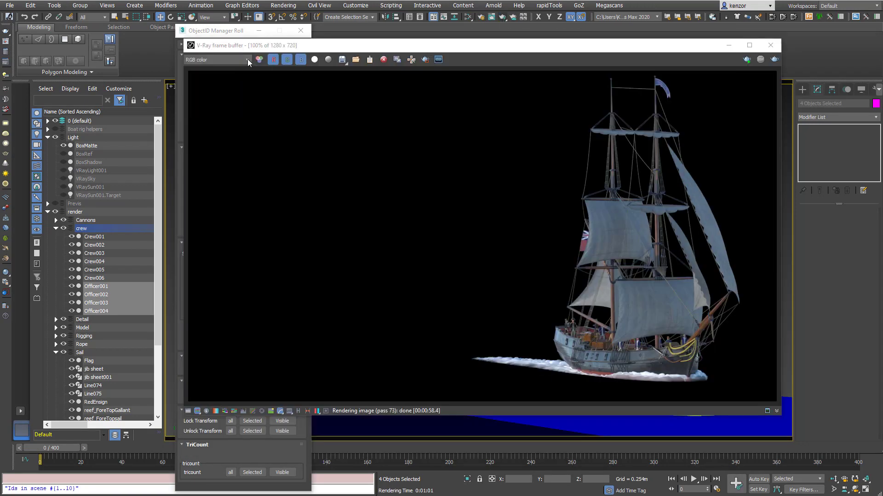
# View the mme_1_, mme_4_, mme_5_ and mme_9_ matte passes in the frame buffer, then close it.
pyautogui.click(247, 59)
pyautogui.click(205, 85)
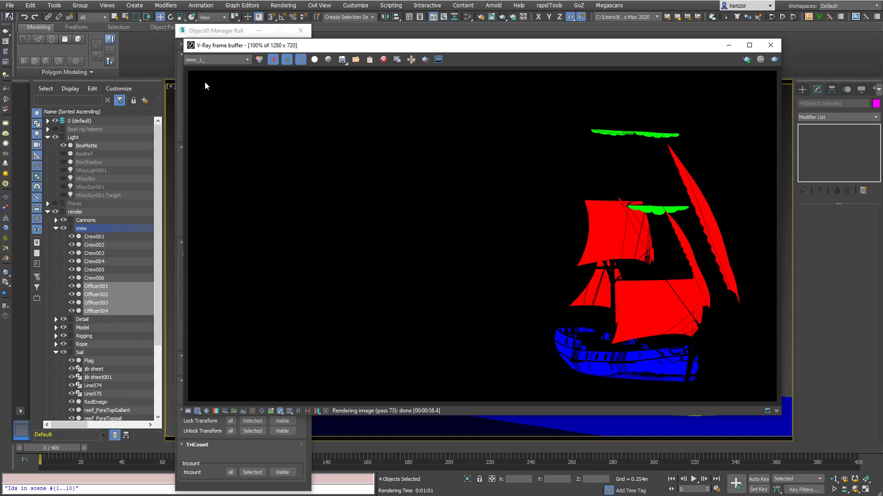
pyautogui.click(238, 61)
pyautogui.click(211, 82)
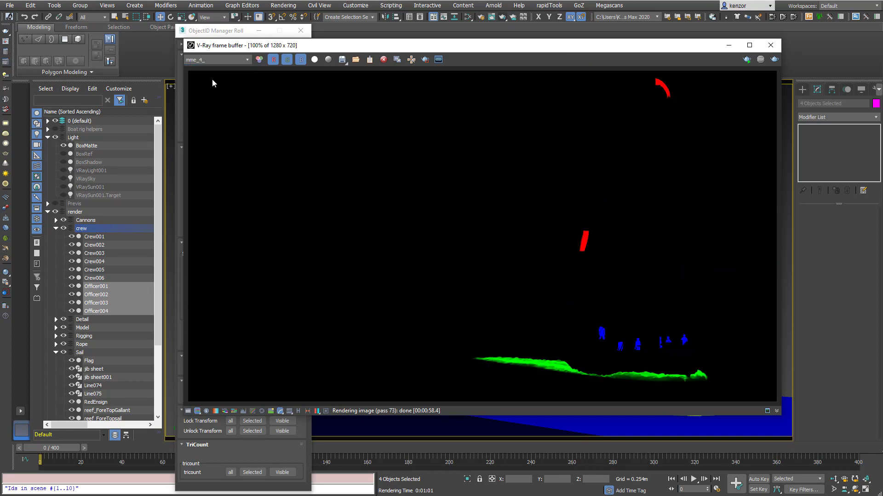
pyautogui.click(230, 60)
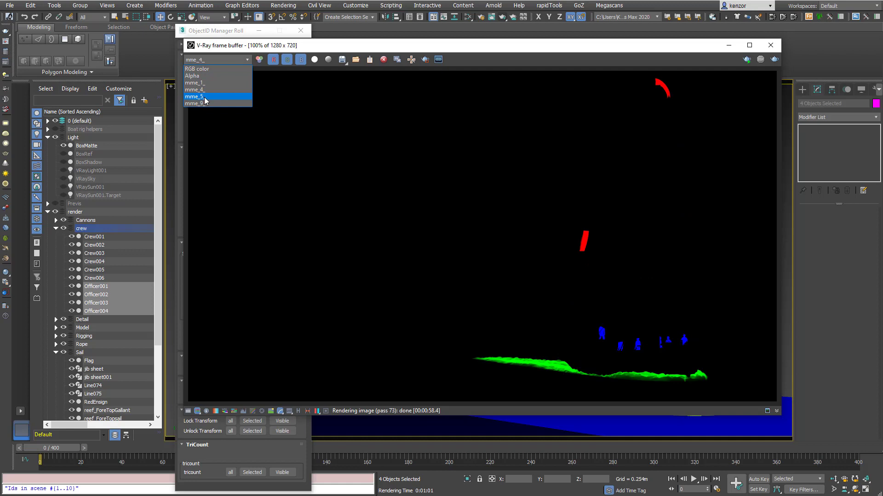
pyautogui.click(205, 96)
pyautogui.click(239, 61)
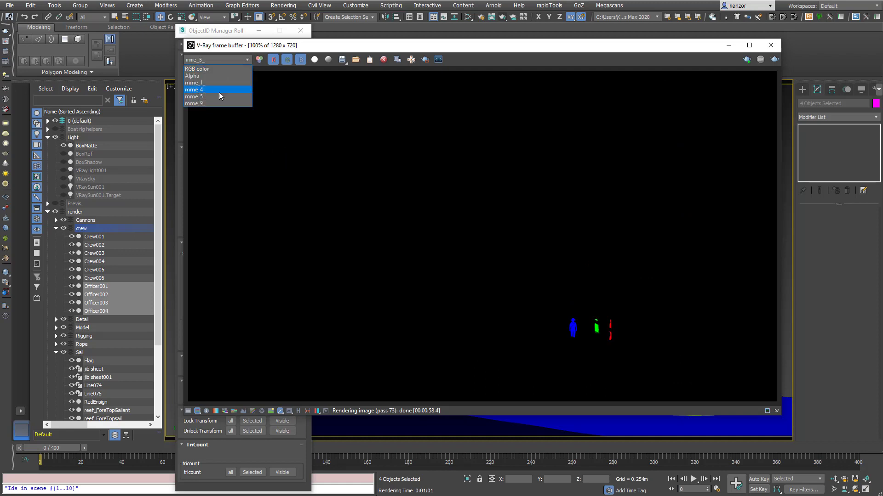
pyautogui.click(209, 104)
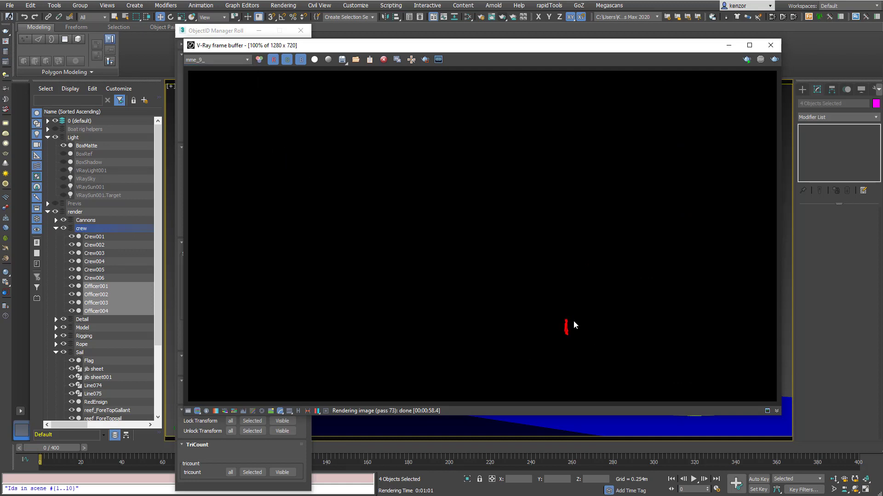
pyautogui.click(771, 45)
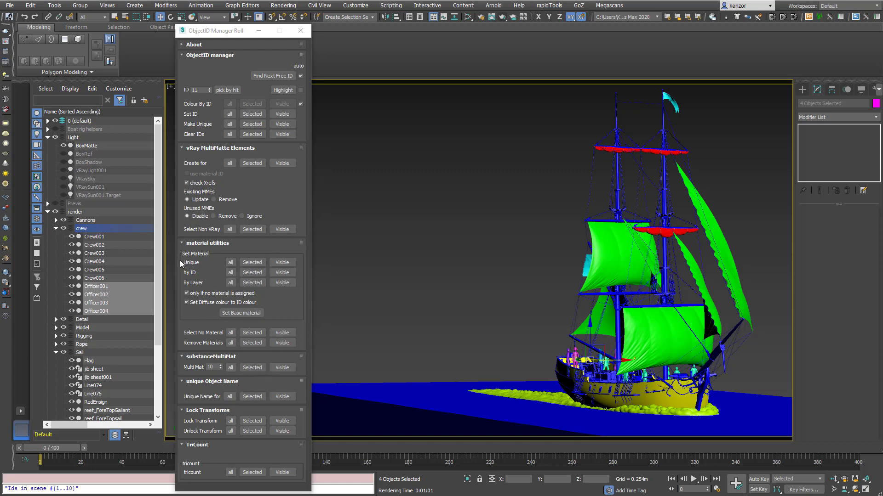
# Collapse the material utilities rollout in the ObjectID Manager.
pyautogui.click(183, 244)
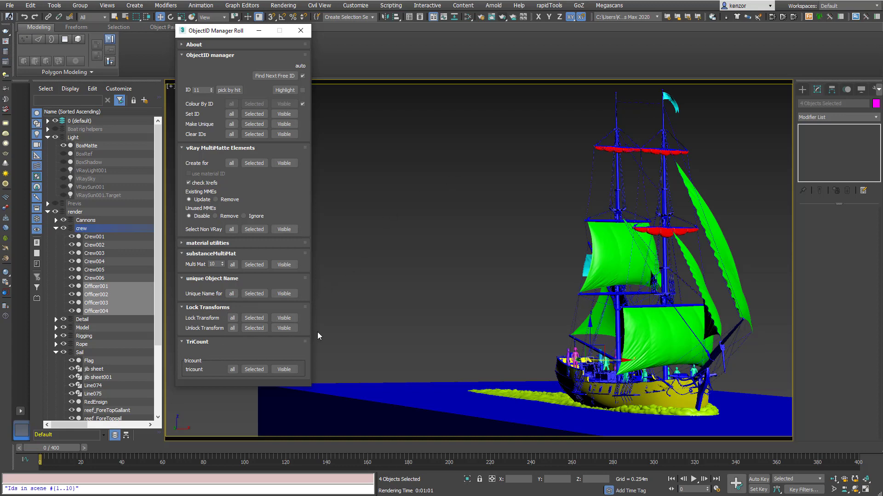
# Count triangles for the whole scene (1441339), then for Sail_Main_Topsail alone (16384).
pyautogui.click(233, 370)
pyautogui.click(612, 245)
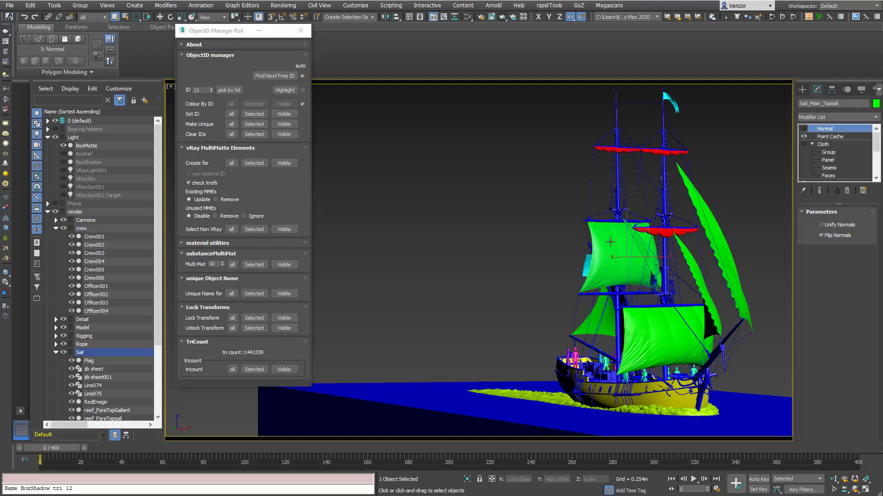
pyautogui.rightClick(614, 242)
pyautogui.click(644, 308)
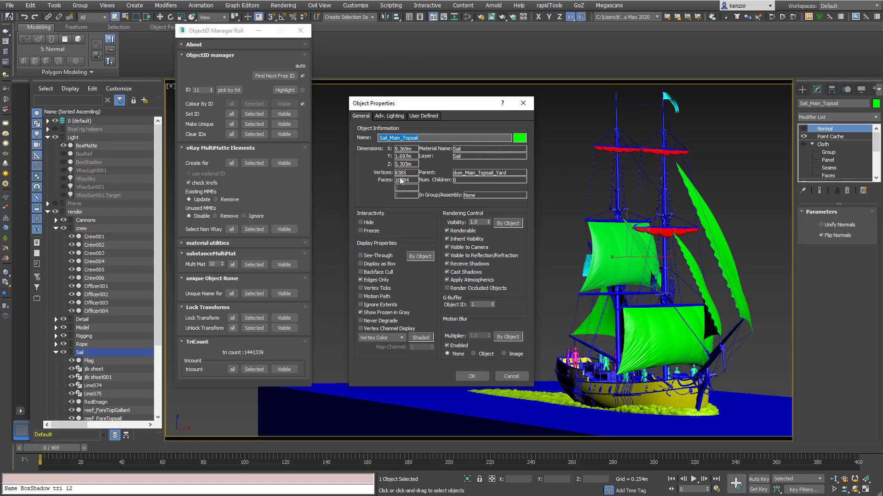
pyautogui.click(515, 376)
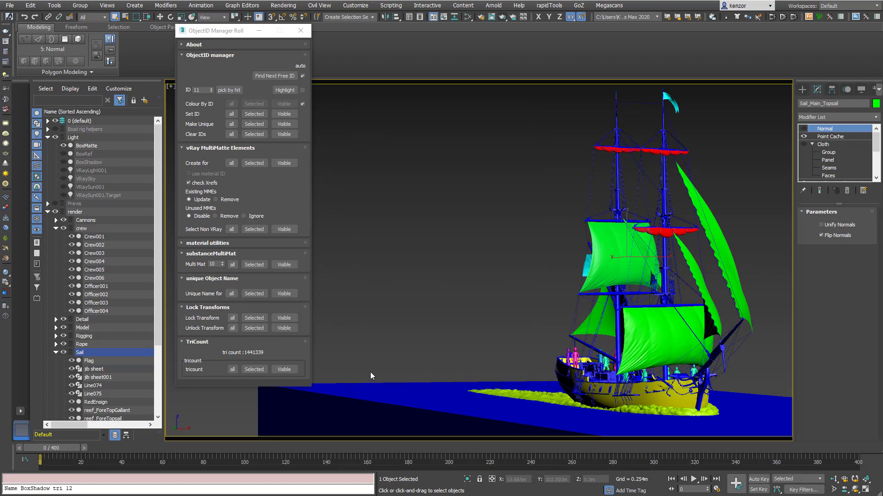
pyautogui.click(260, 371)
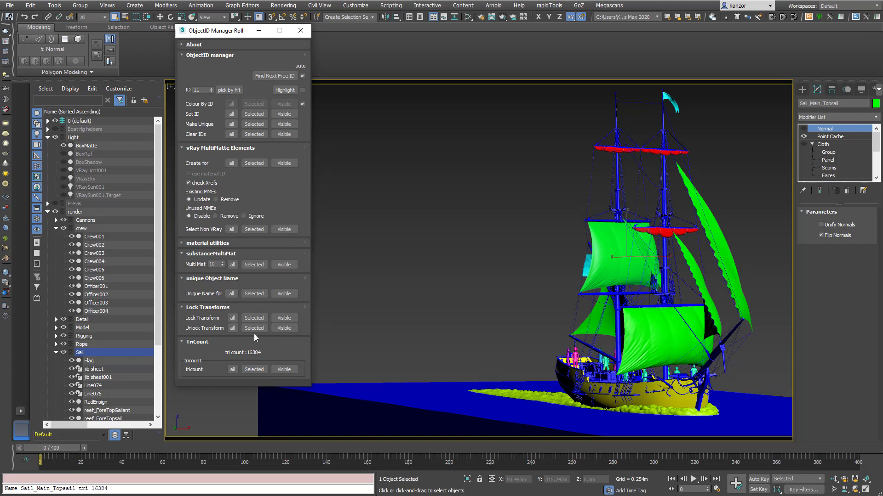